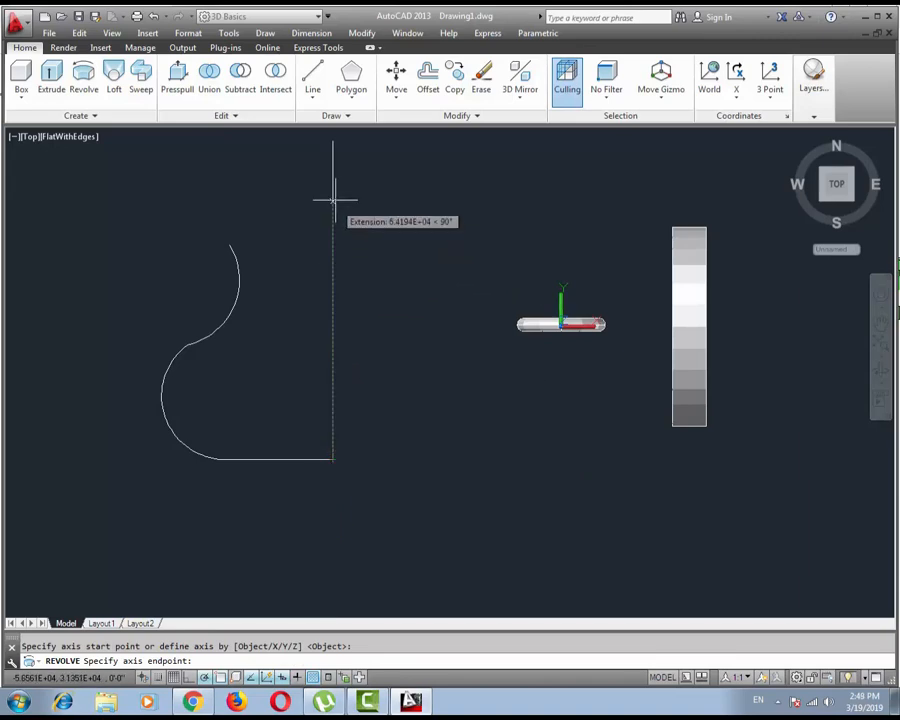
- Revolve the vase profile 360 degrees about a vertical axis picked by its endpoints, and undo the revolve
{"action": "left_click", "coordinate": [333, 141]}
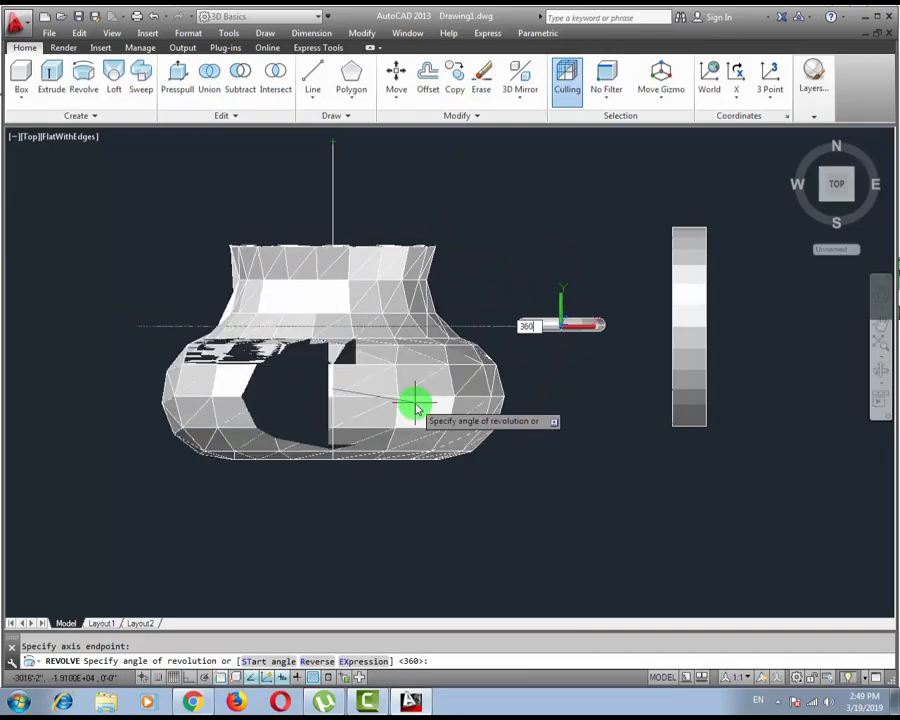
{"action": "key", "text": "Return"}
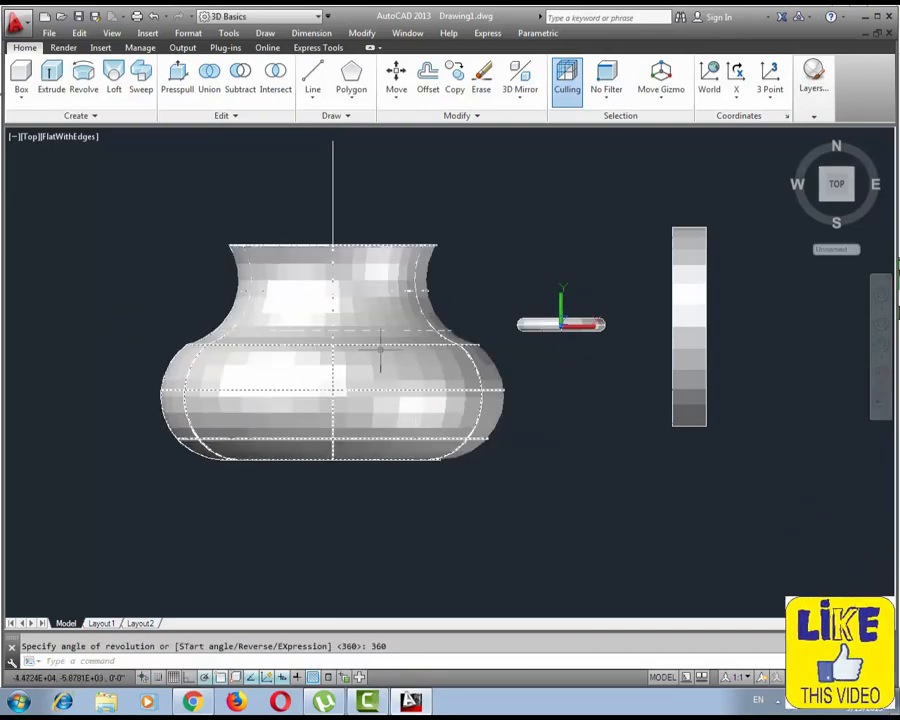
{"action": "key", "text": "ctrl+z"}
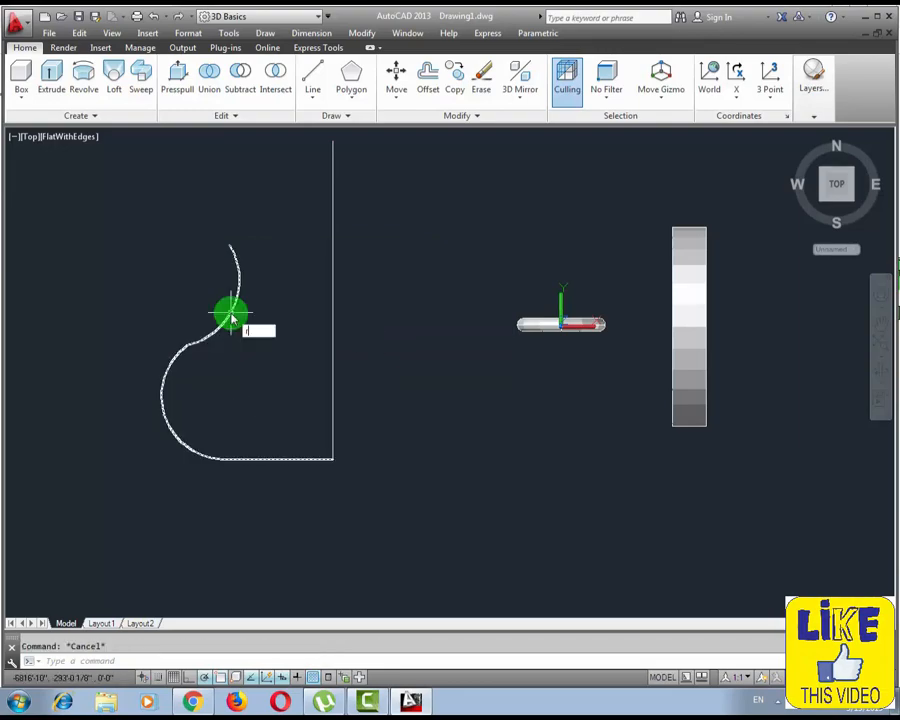
- Revolve the vase profile 360 degrees using the Object axis option with the vertical line as the axis
{"action": "key", "text": "Return"}
{"action": "left_click", "coordinate": [259, 267]}
{"action": "left_click", "coordinate": [235, 424]}
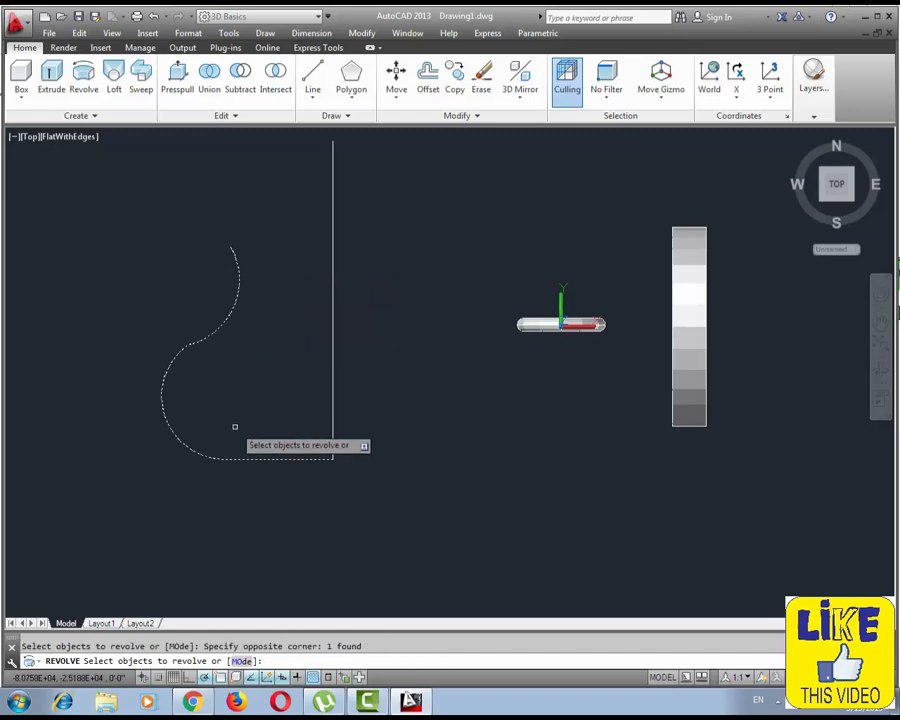
{"action": "key", "text": "Return"}
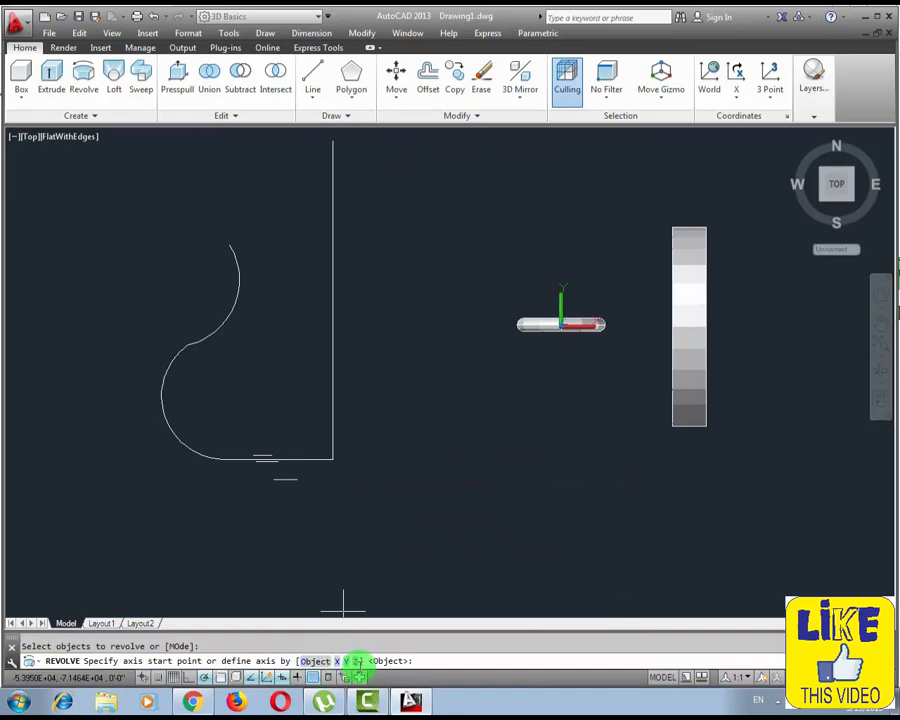
{"action": "left_click", "coordinate": [314, 661]}
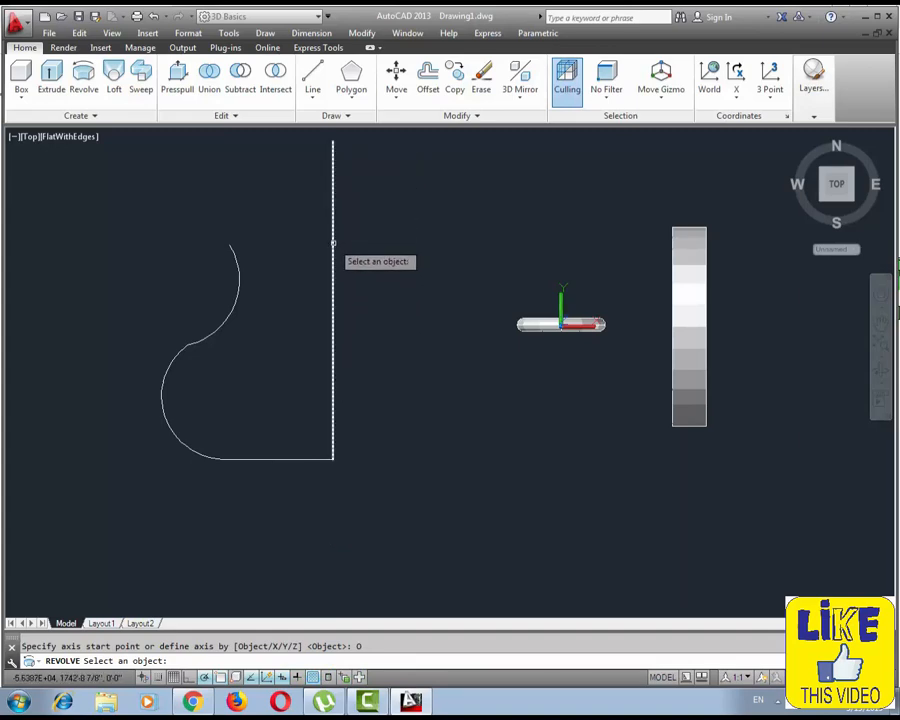
{"action": "scroll", "coordinate": [335, 342], "scroll_direction": "up", "scroll_amount": 2}
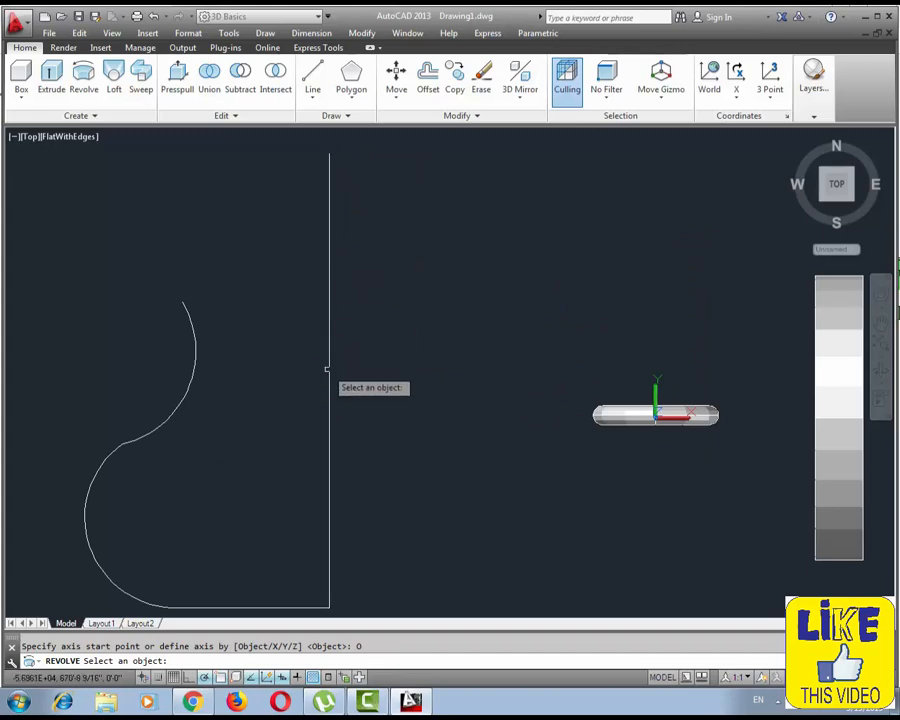
{"action": "scroll", "coordinate": [326, 370], "scroll_direction": "down", "scroll_amount": 2}
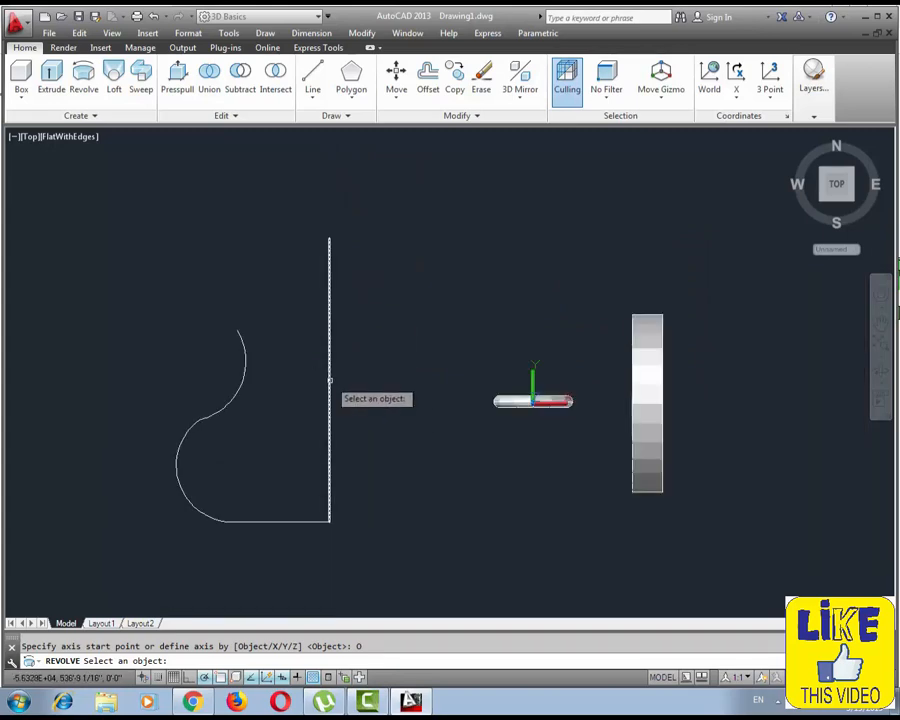
{"action": "left_click", "coordinate": [329, 380]}
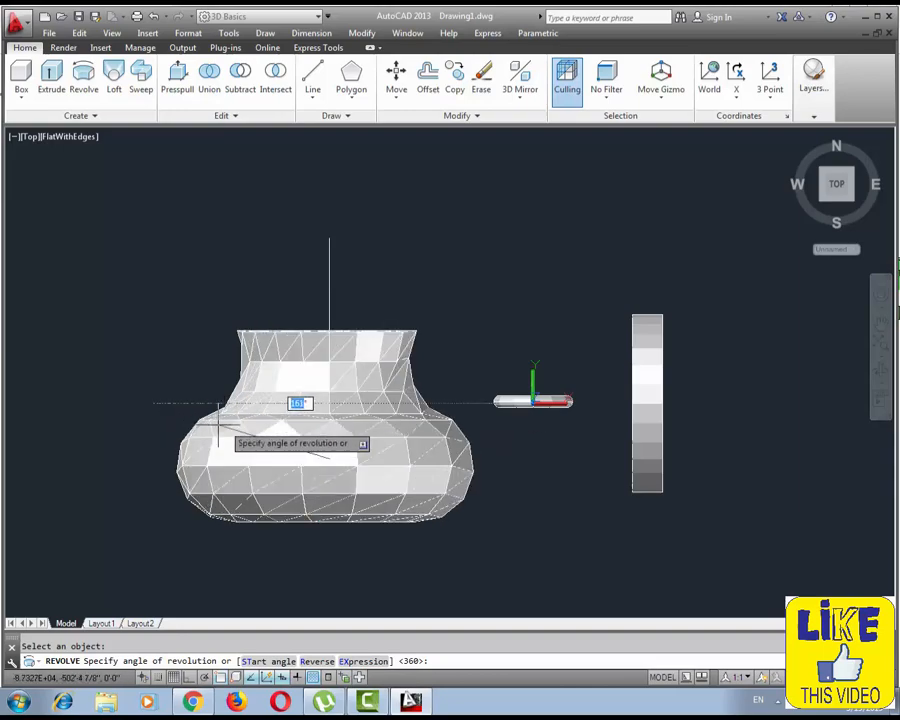
{"action": "left_click", "coordinate": [282, 452]}
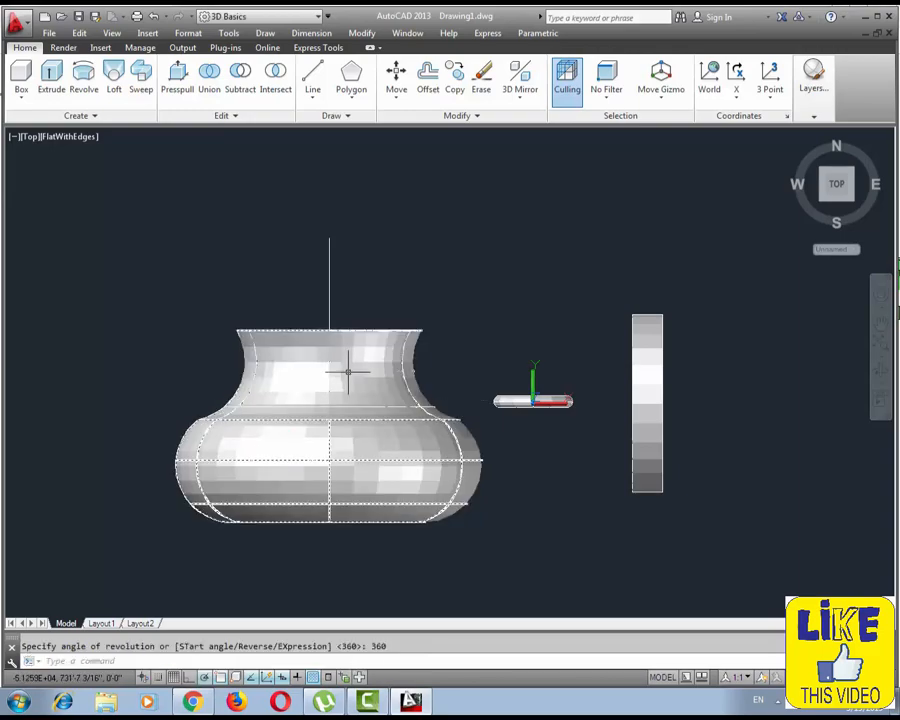
- Examine the revolved vase from several angles, including the NE Isometric and SW Isometric views
{"action": "middle_click_drag", "start_coordinate": [348, 372], "coordinate": [577, 368], "text": "shift"}
{"action": "middle_click_drag", "start_coordinate": [527, 301], "coordinate": [395, 253], "text": "shift"}
{"action": "left_click", "coordinate": [395, 293]}
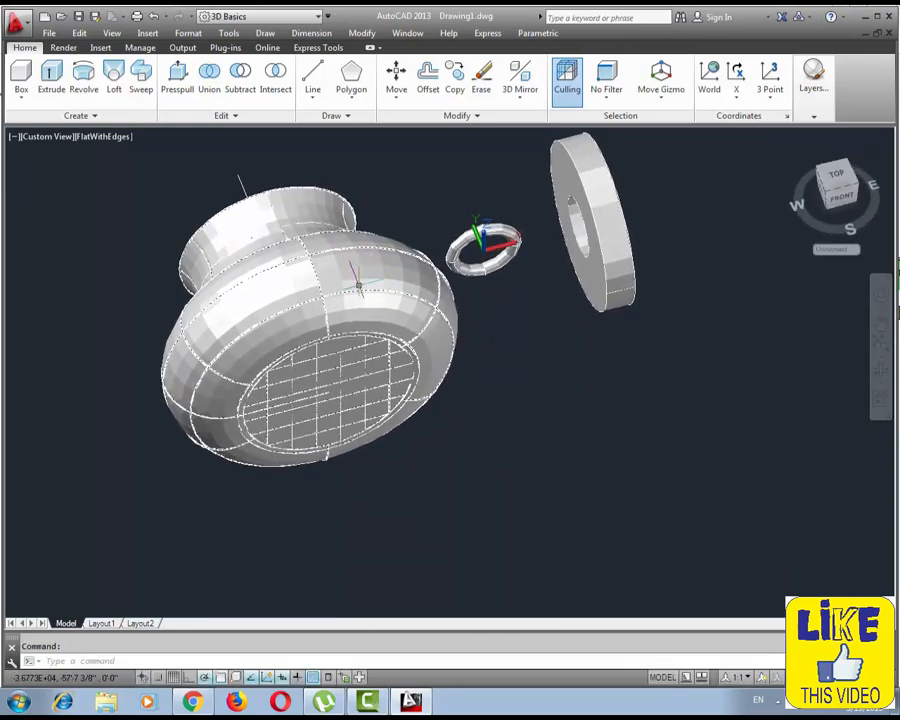
{"action": "middle_click_drag", "start_coordinate": [358, 287], "coordinate": [387, 394], "text": "shift"}
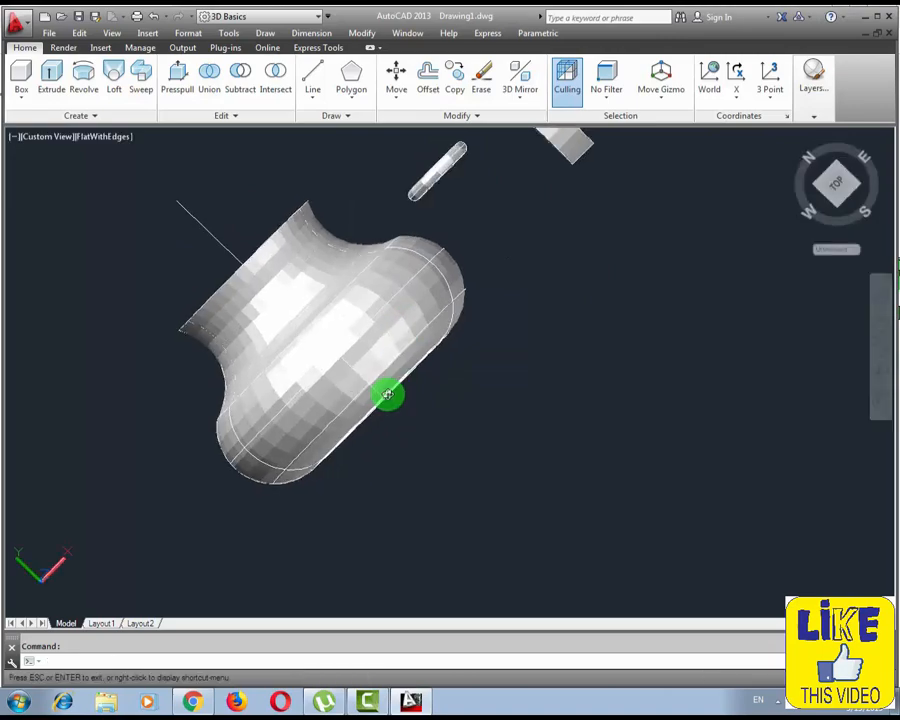
{"action": "middle_click_drag", "start_coordinate": [390, 346], "coordinate": [264, 406], "text": "shift"}
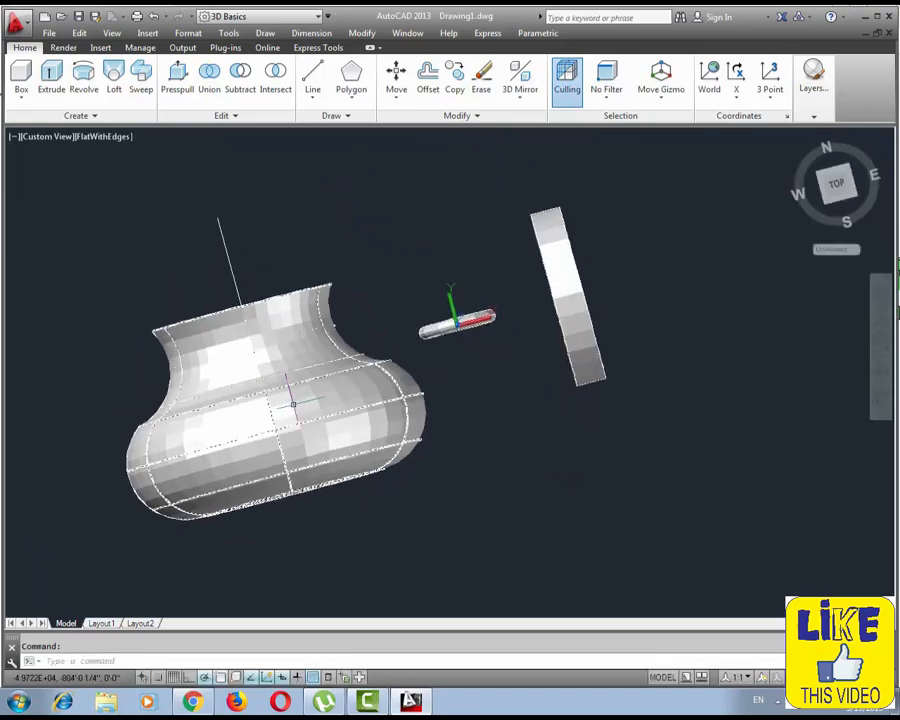
{"action": "middle_click_drag", "start_coordinate": [297, 370], "coordinate": [396, 358]}
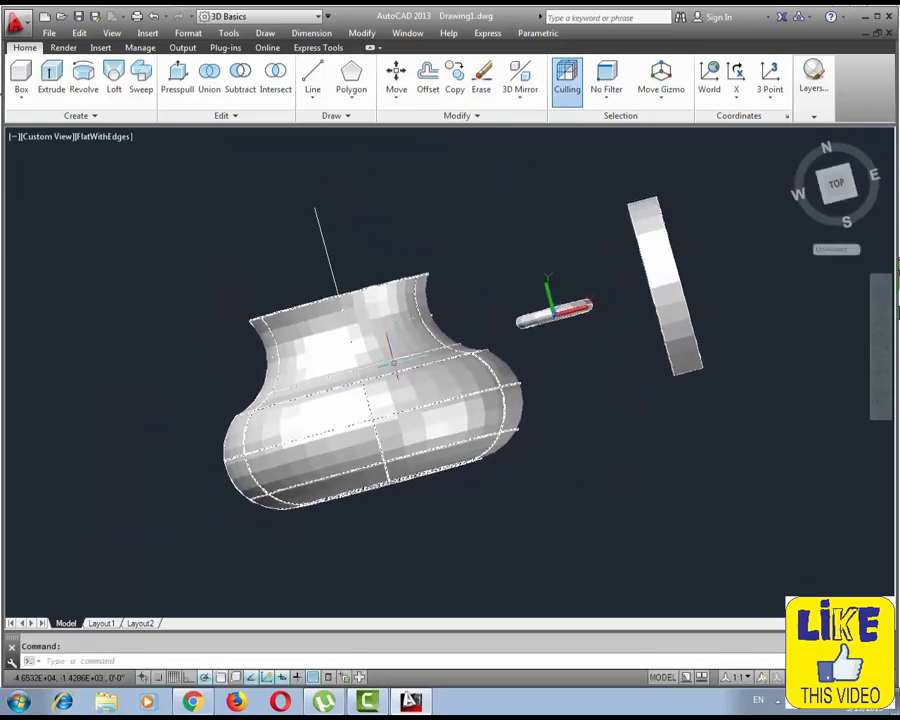
{"action": "scroll", "coordinate": [308, 365], "scroll_direction": "down", "scroll_amount": 2}
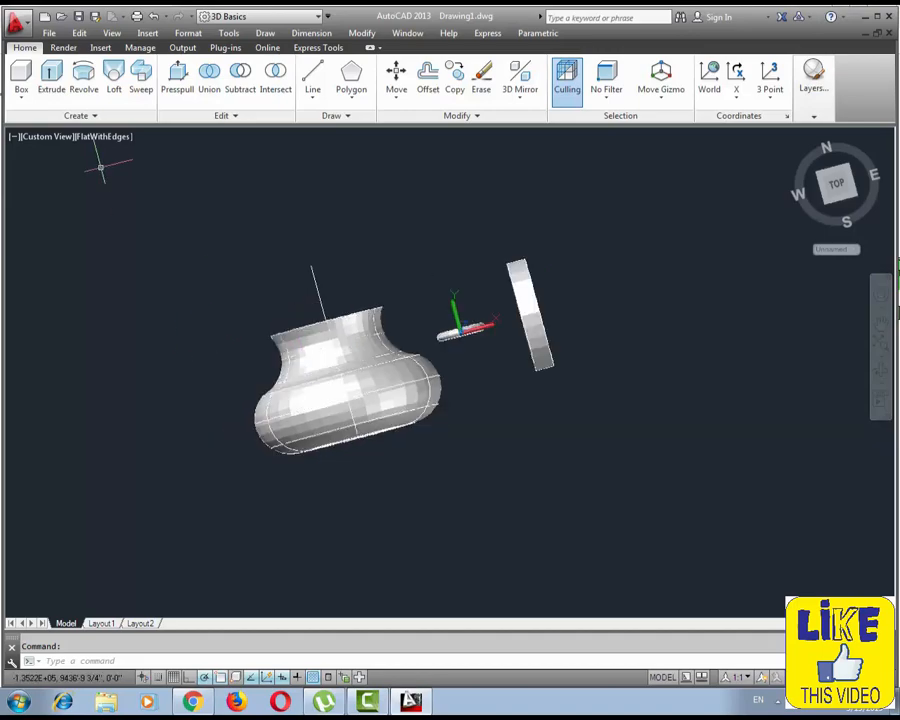
{"action": "left_click", "coordinate": [31, 140]}
{"action": "left_click", "coordinate": [82, 298]}
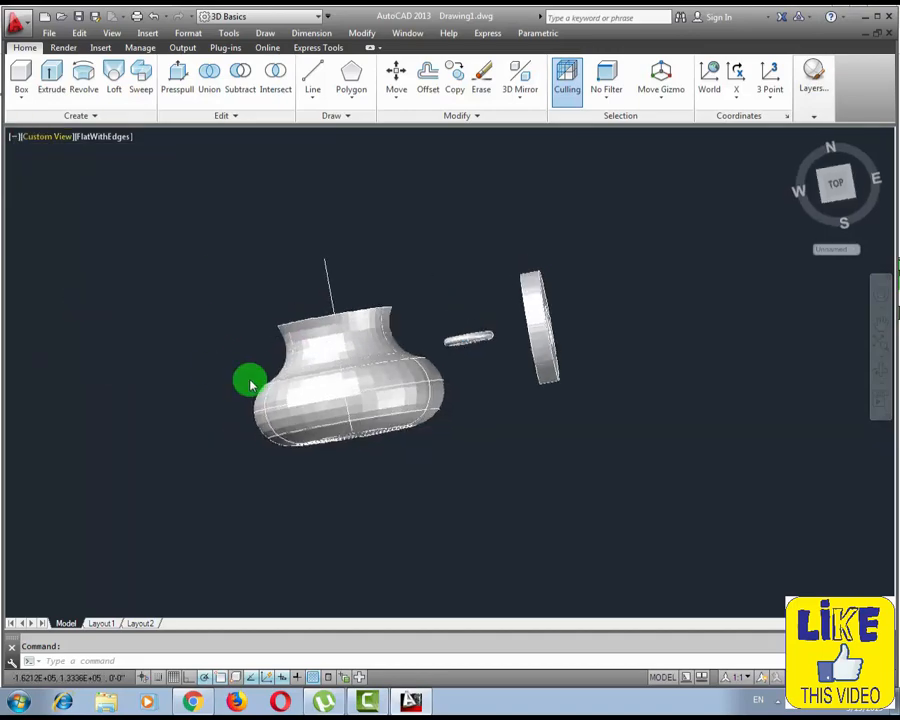
{"action": "left_click", "coordinate": [31, 140]}
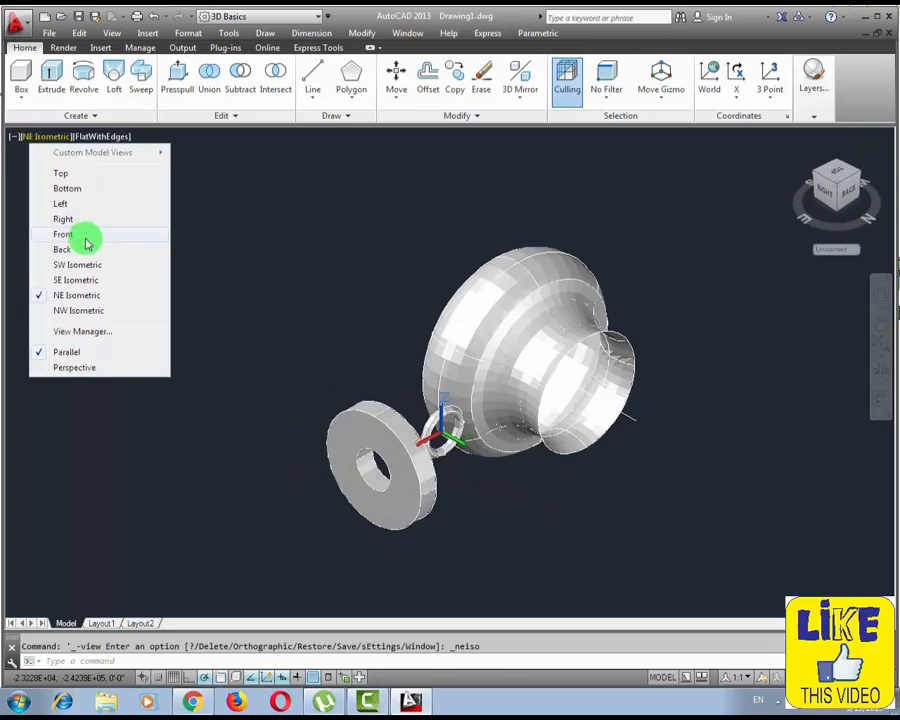
{"action": "left_click", "coordinate": [74, 265]}
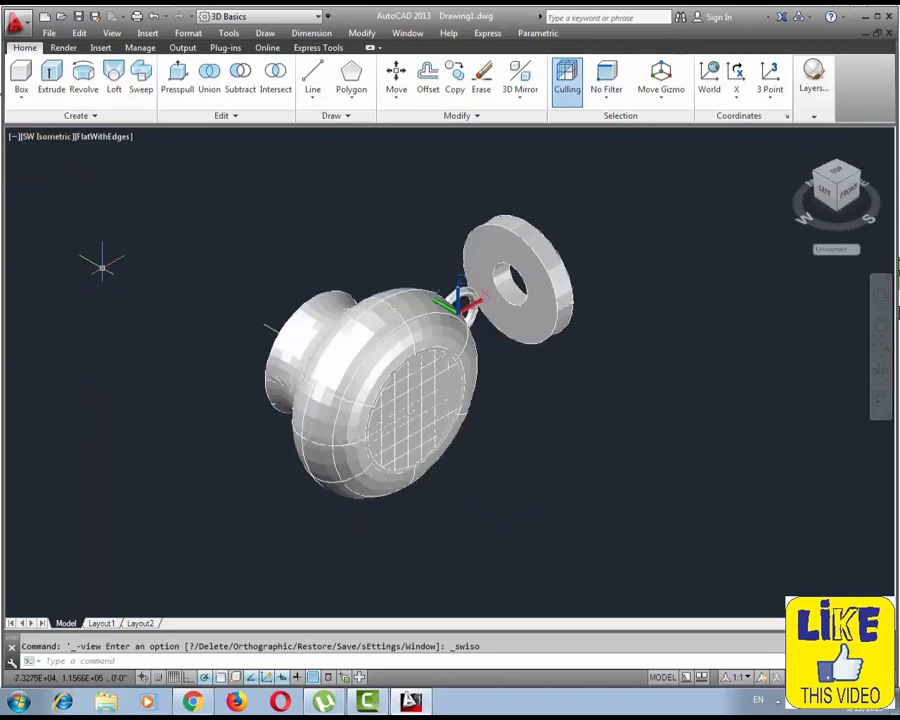
- In the Top view, draw a three-point arc curving outward, left of the vase, as the upper part of a new profile
{"action": "left_click", "coordinate": [33, 141]}
{"action": "left_click", "coordinate": [72, 177]}
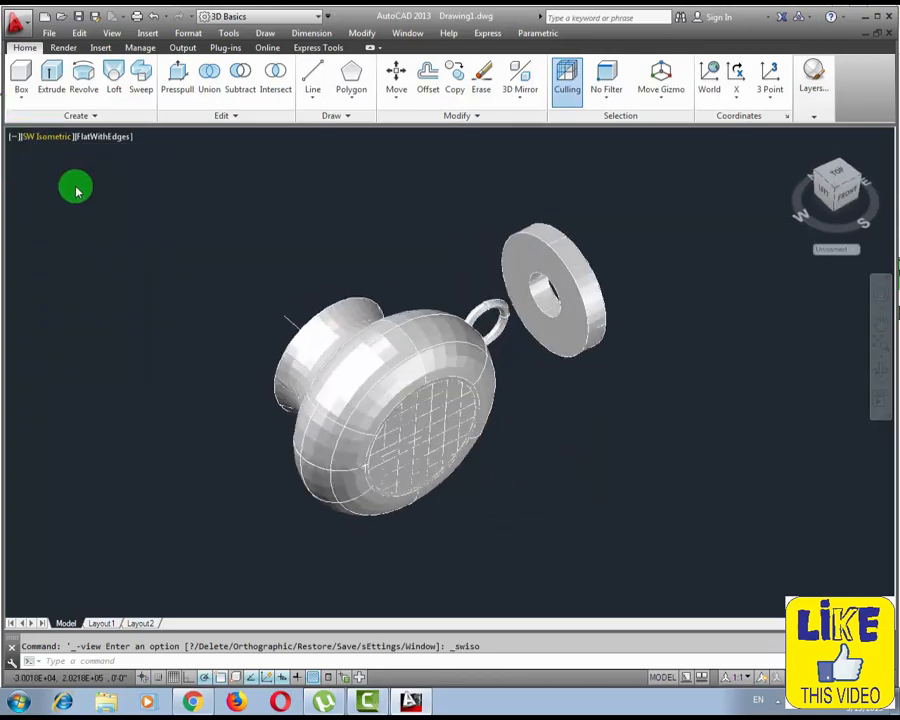
{"action": "scroll", "coordinate": [397, 418], "scroll_direction": "down", "scroll_amount": 2}
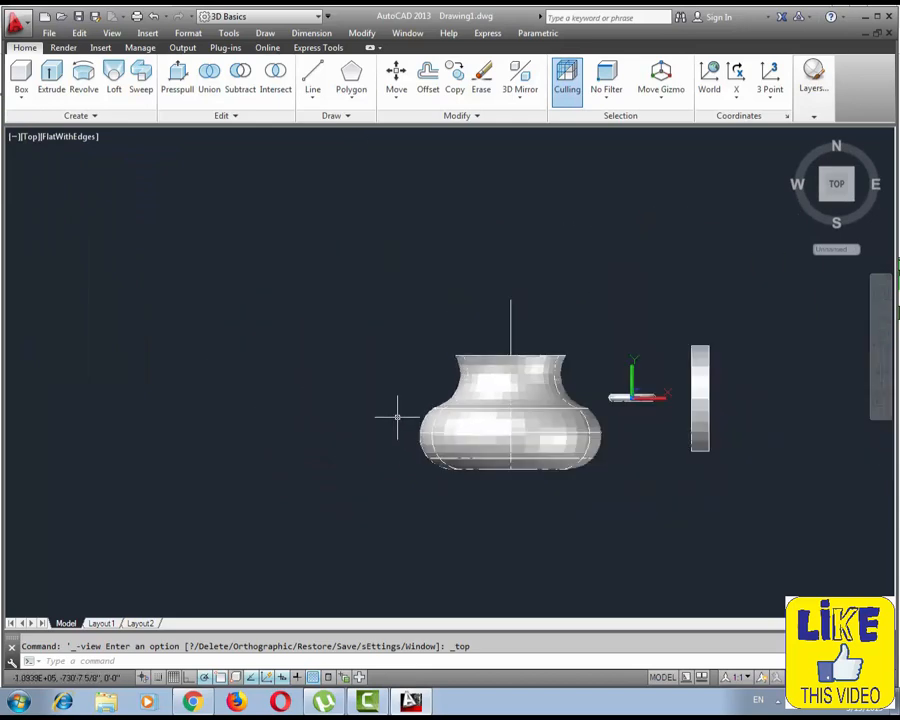
{"action": "type", "text": "a"}
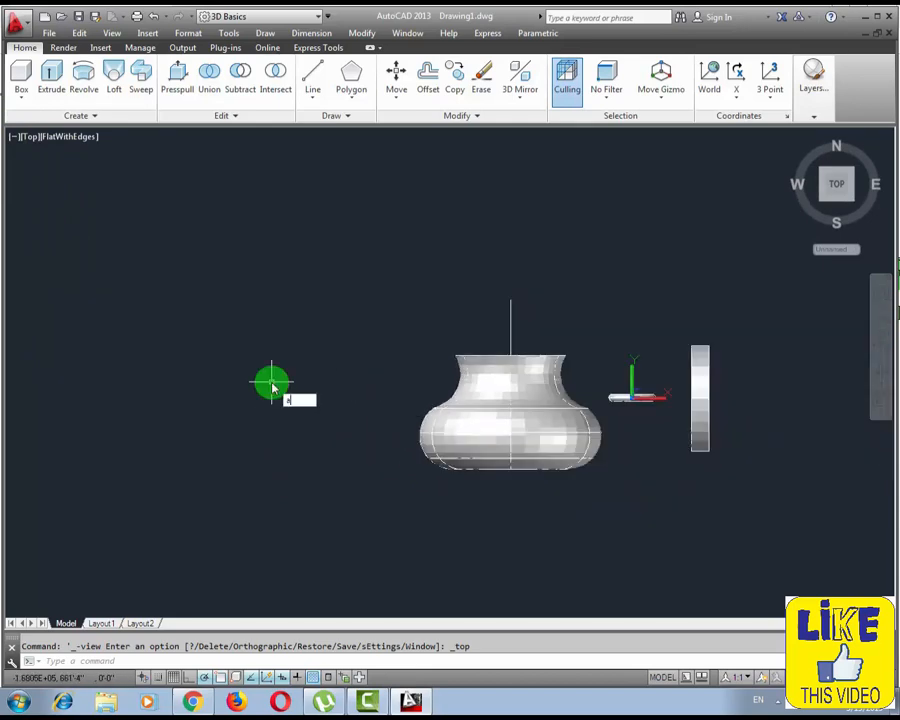
{"action": "type", "text": "rc"}
{"action": "key", "text": "Return"}
{"action": "left_click", "coordinate": [233, 246]}
{"action": "left_click", "coordinate": [175, 310]}
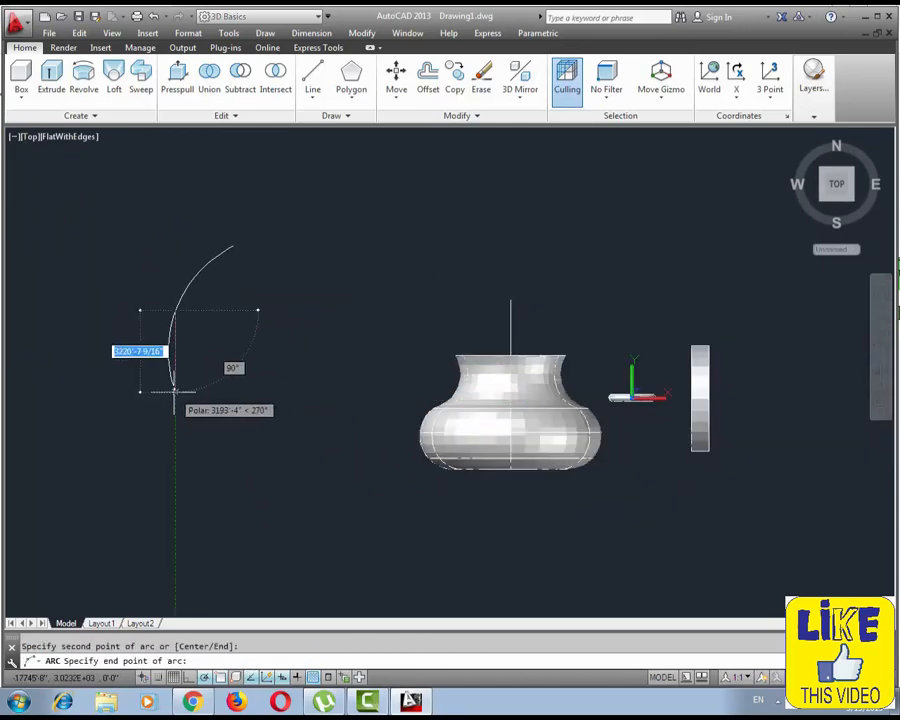
{"action": "left_click", "coordinate": [174, 391]}
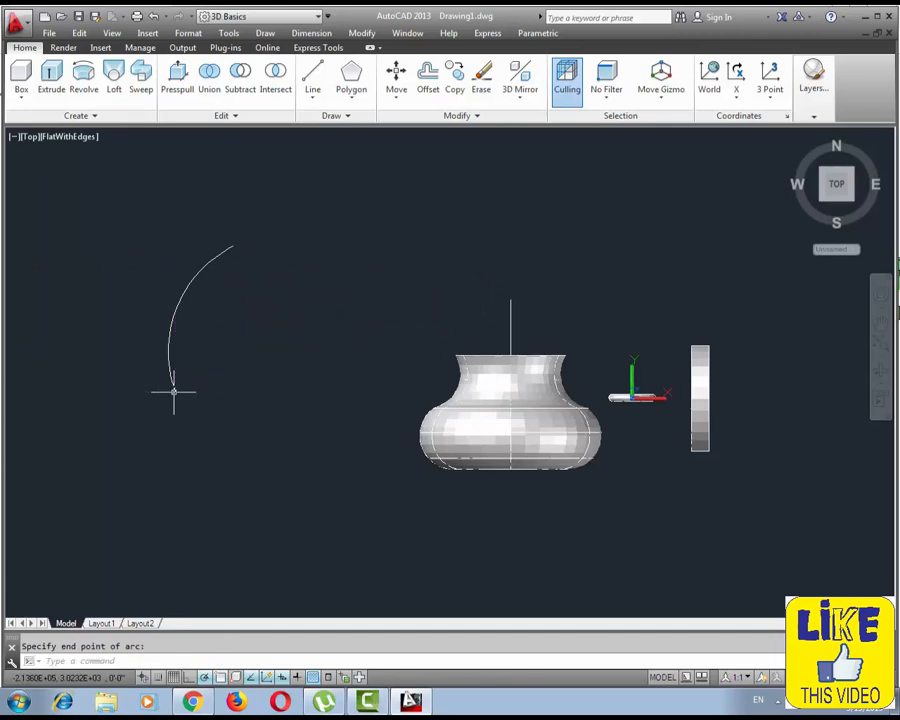
- Draw a second three-point arc from the first arc's lower end, bulging outward to form the profile's body
{"action": "type", "text": "arc"}
{"action": "key", "text": "Return"}
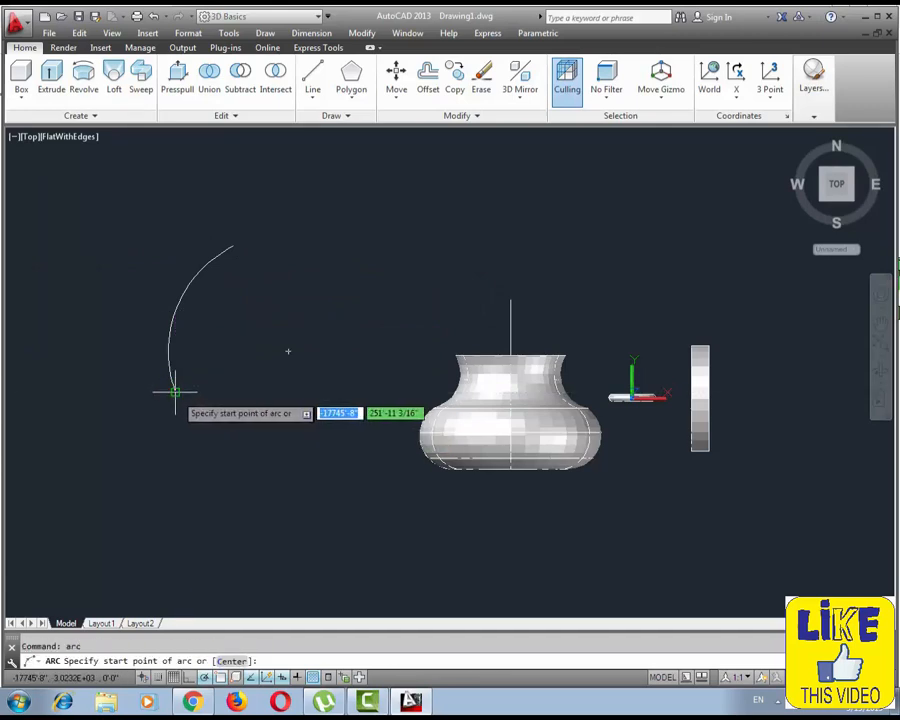
{"action": "left_click", "coordinate": [175, 392]}
{"action": "left_click", "coordinate": [124, 440]}
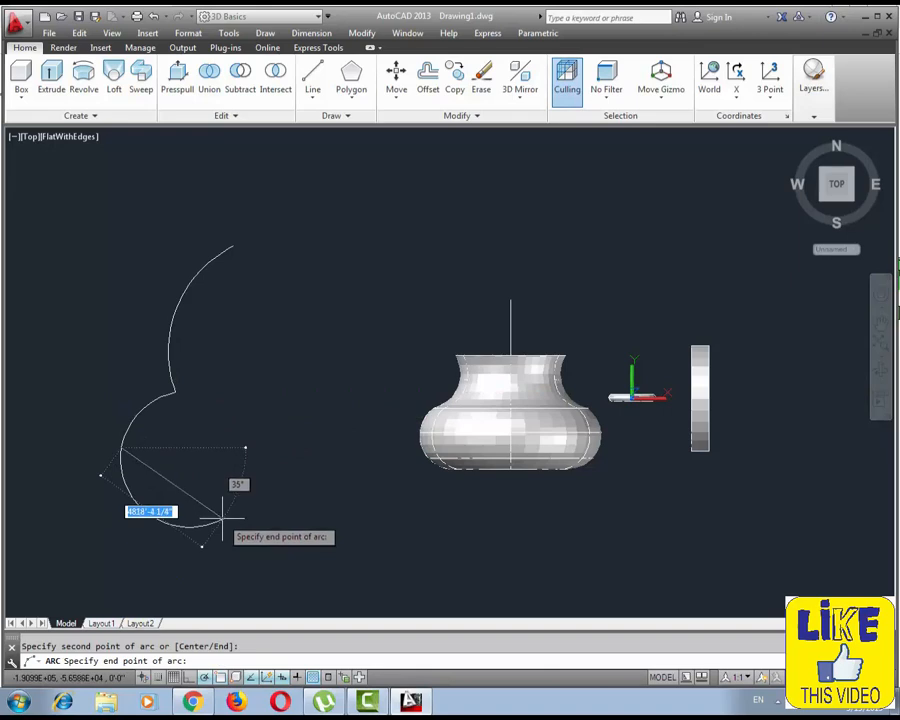
{"action": "left_click", "coordinate": [185, 530]}
{"action": "mouse_move", "coordinate": [185, 530]}
{"action": "middle_mouse_down"}
{"action": "mouse_move", "coordinate": [287, 377]}
{"action": "mouse_move", "coordinate": [287, 358]}
{"action": "mouse_move", "coordinate": [203, 442]}
{"action": "mouse_move", "coordinate": [263, 376]}
{"action": "mouse_move", "coordinate": [268, 349]}
{"action": "middle_mouse_up"}
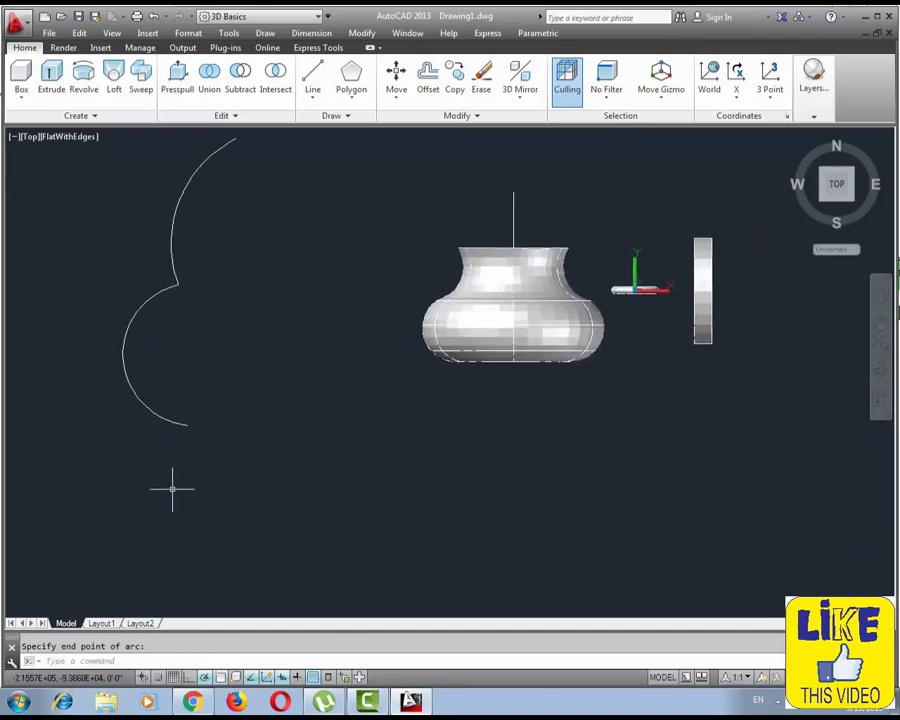
- Draw a third three-point arc from the body arc's lower end, bulging toward the vase and ending lower down on the far side
{"action": "type", "text": "arc"}
{"action": "key", "text": "Return"}
{"action": "left_click", "coordinate": [186, 427]}
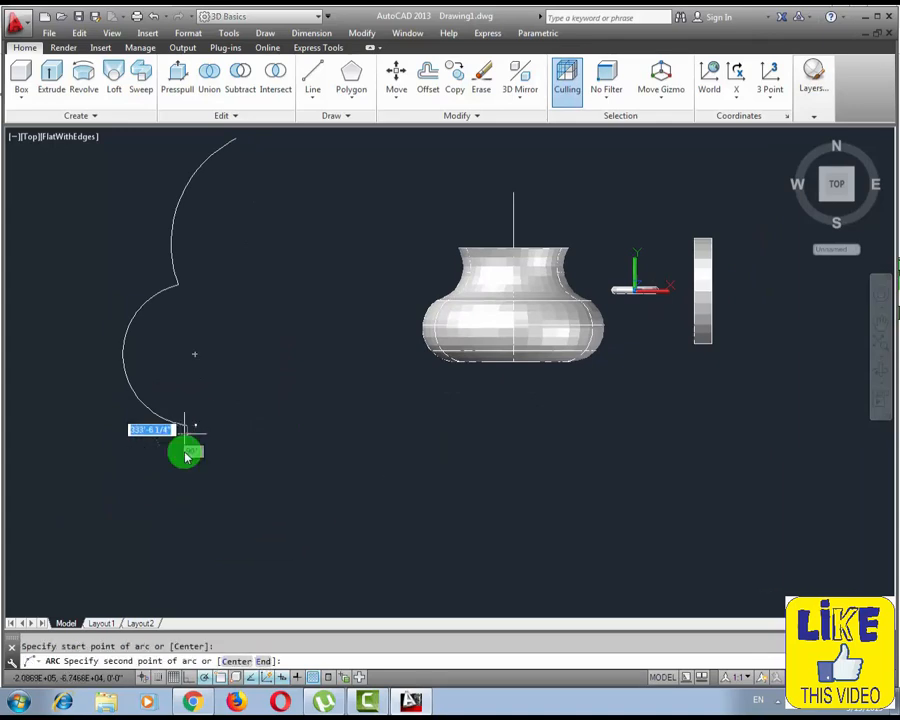
{"action": "left_click", "coordinate": [187, 464]}
{"action": "left_click", "coordinate": [136, 512]}
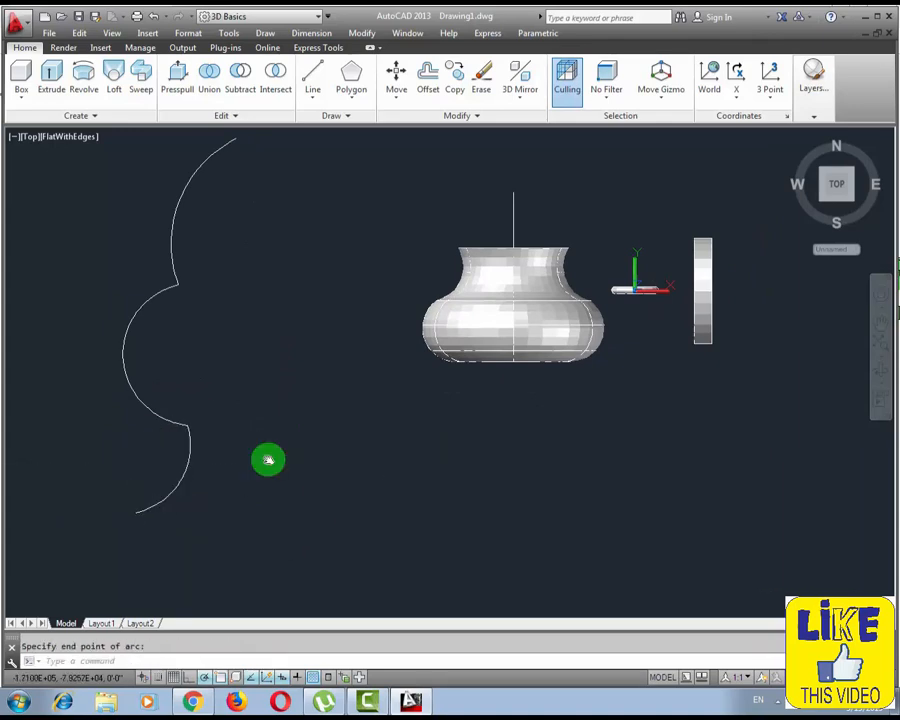
{"action": "middle_click_drag", "start_coordinate": [268, 459], "coordinate": [166, 497]}
{"action": "middle_click_drag", "start_coordinate": [232, 441], "coordinate": [313, 434]}
{"action": "scroll", "coordinate": [313, 434], "scroll_direction": "down", "scroll_amount": 2}
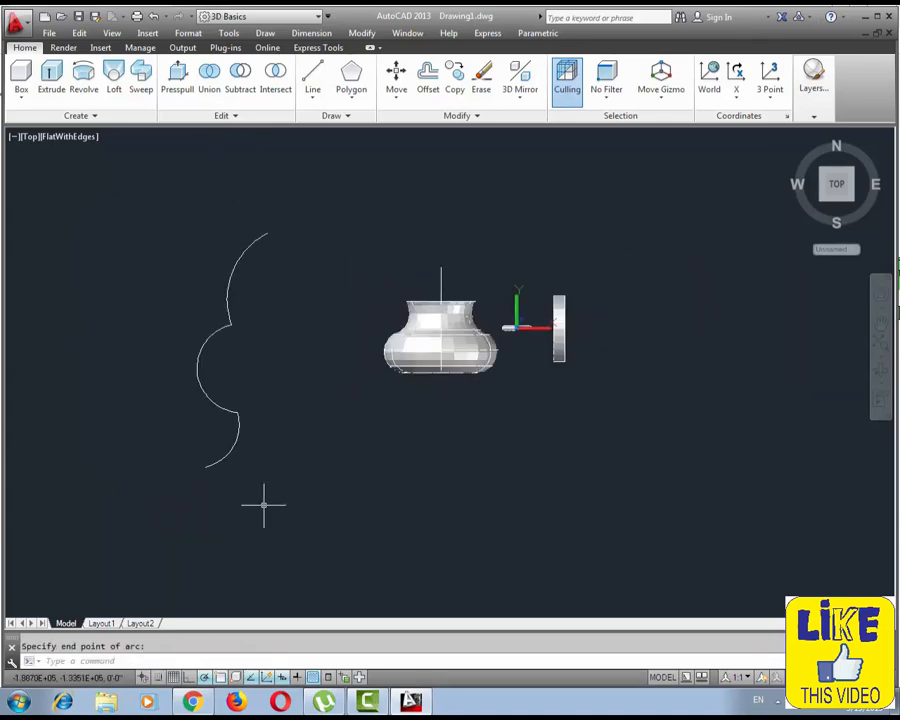
- Draw a horizontal base line from the lowest arc's end toward the profile's centre
{"action": "type", "text": "l"}
{"action": "key", "text": "Return"}
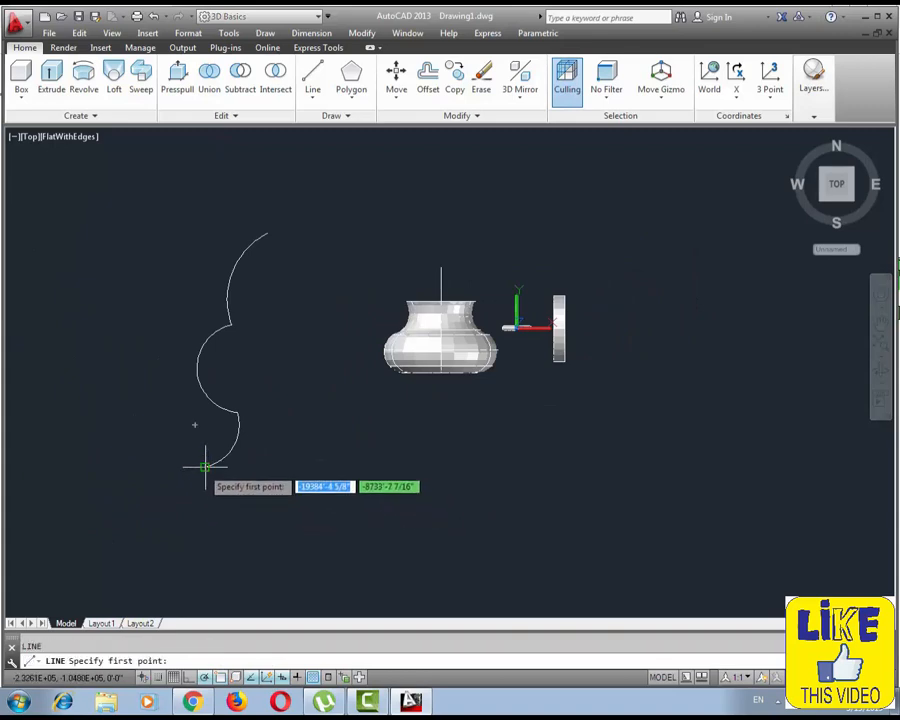
{"action": "left_click", "coordinate": [205, 465]}
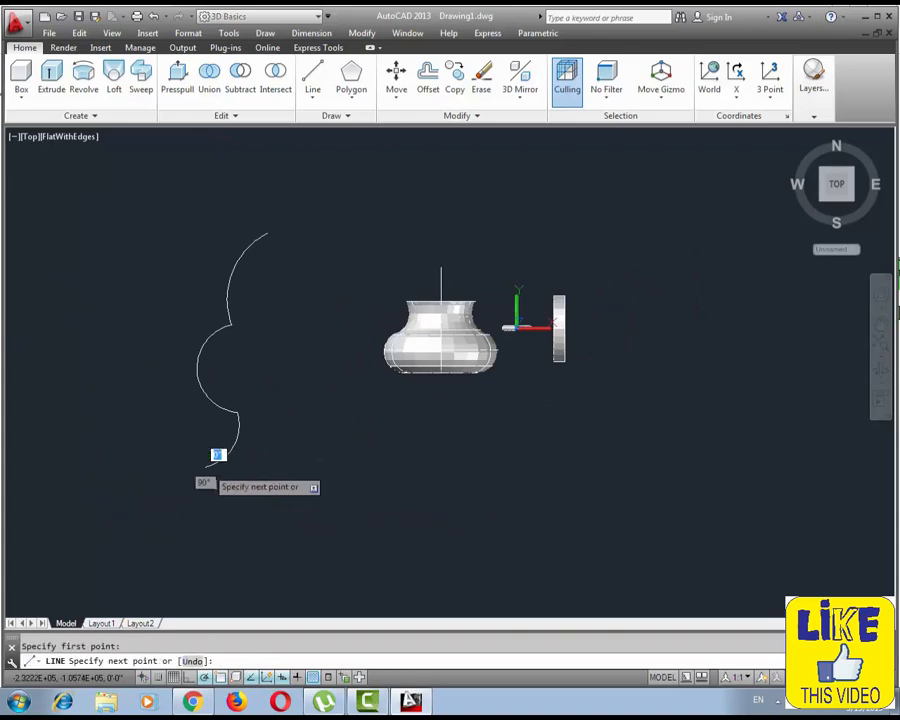
{"action": "left_click", "coordinate": [371, 466]}
{"action": "key", "text": "Escape"}
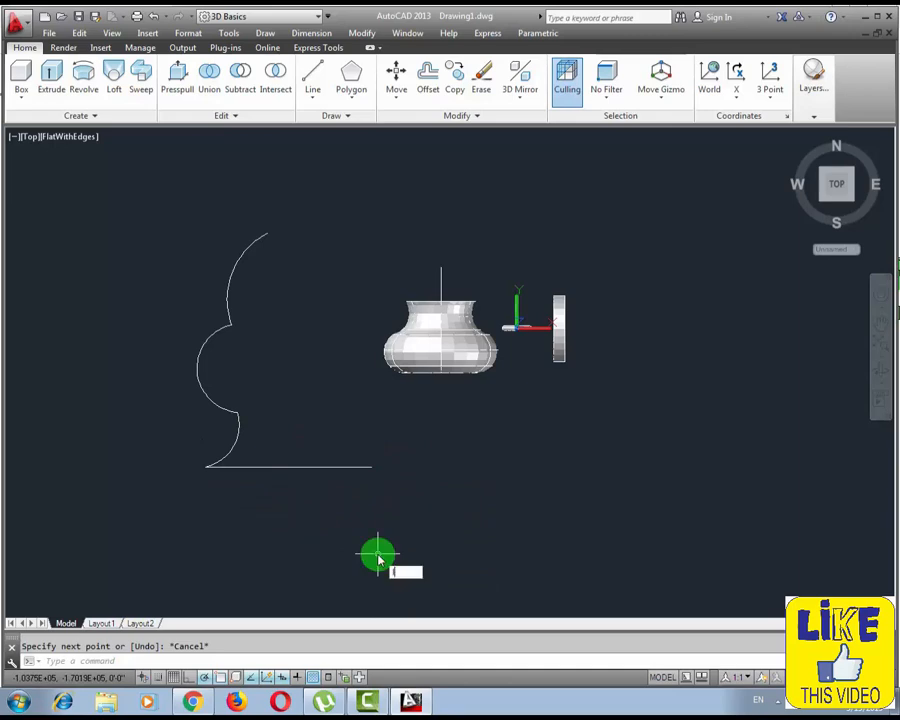
- Draw a vertical axis line upward from the base line's free end to above the top of the profile
{"action": "key", "text": "Return"}
{"action": "left_click", "coordinate": [371, 466]}
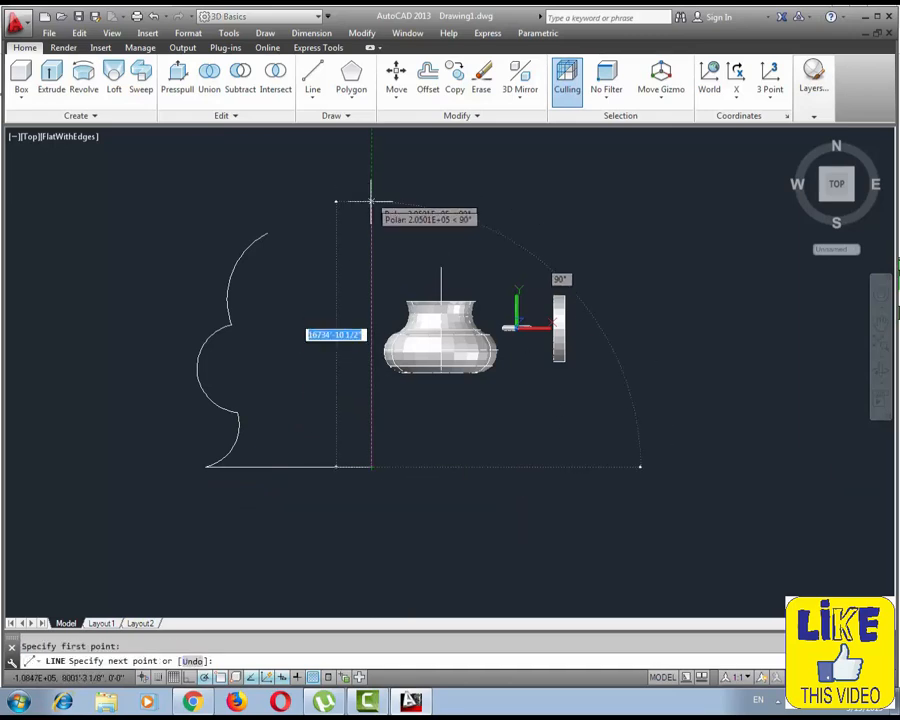
{"action": "left_click", "coordinate": [370, 157]}
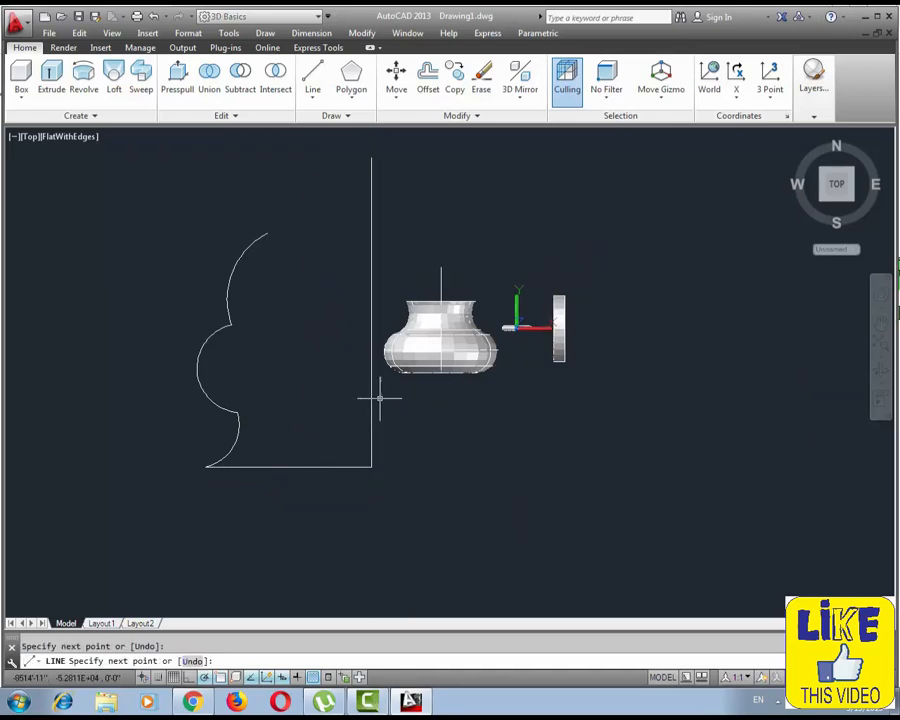
- Join the three profile arcs and the horizontal base line into a single polyline, leaving the vertical axis line separate
{"action": "left_click", "coordinate": [303, 217]}
{"action": "left_click", "coordinate": [153, 526]}
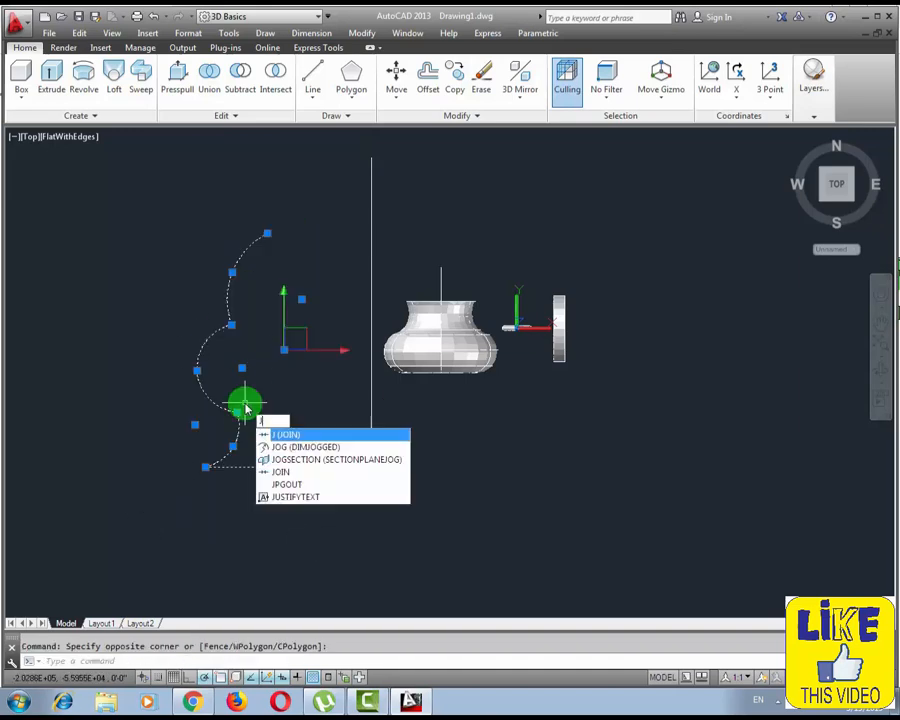
{"action": "key", "text": "Return"}
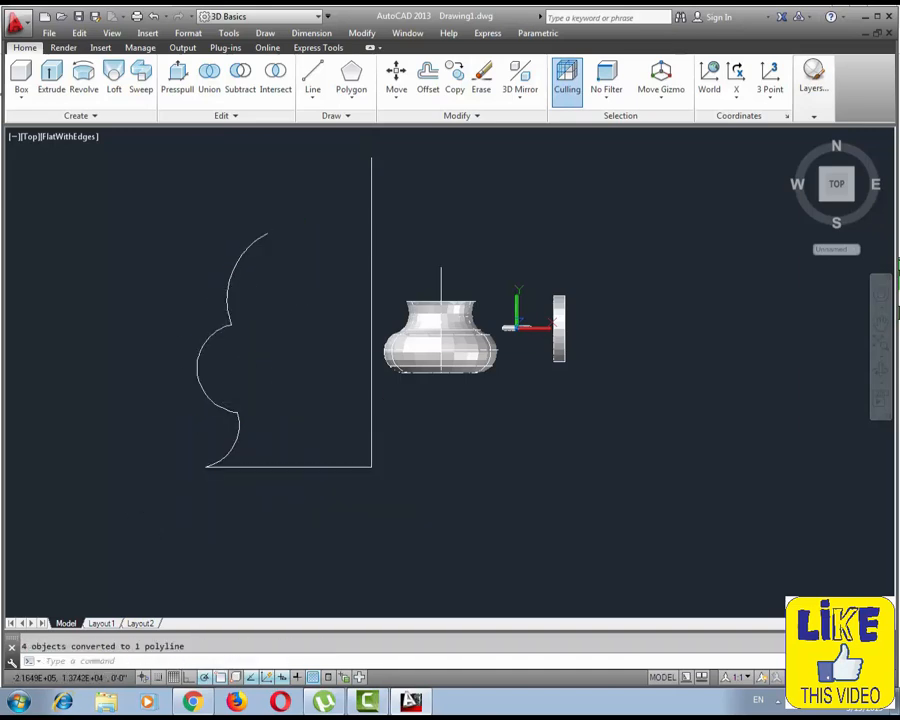
{"action": "left_click", "coordinate": [229, 309]}
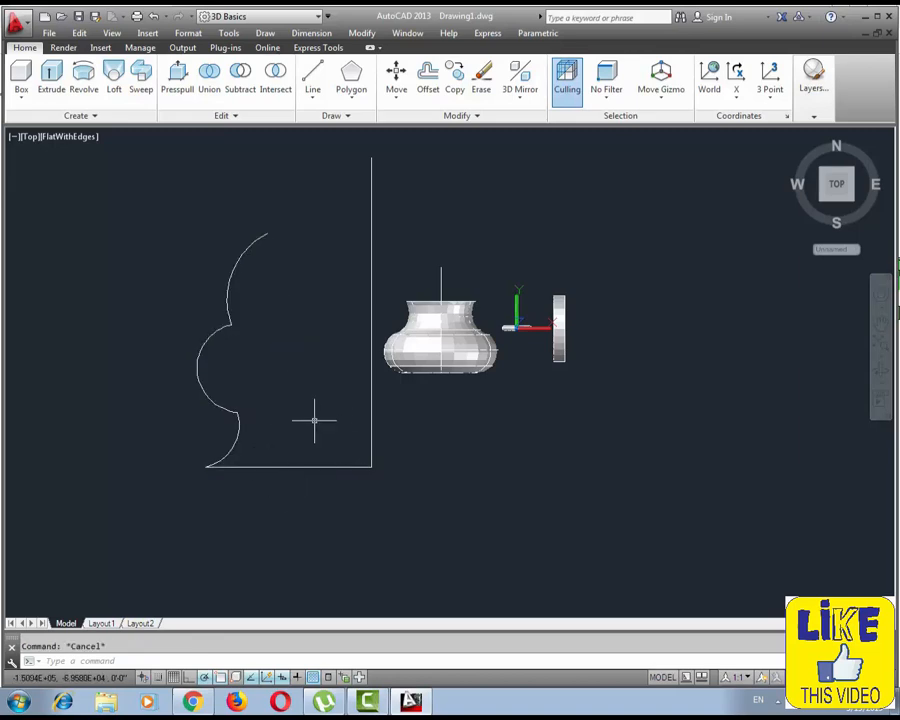
- Move the small vase with its axis line, the ring and the disc together farther away from the new profile
{"action": "middle_click_drag", "start_coordinate": [314, 420], "coordinate": [279, 442]}
{"action": "left_click", "coordinate": [558, 291]}
{"action": "left_click", "coordinate": [385, 427]}
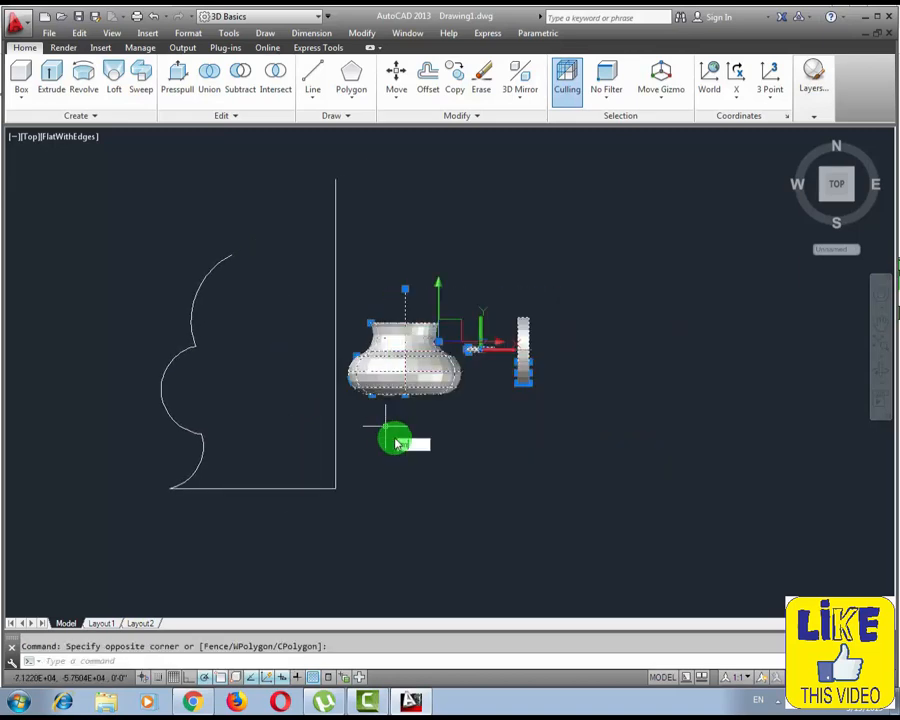
{"action": "type", "text": "m"}
{"action": "key", "text": "Return"}
{"action": "left_click", "coordinate": [449, 452]}
{"action": "left_click", "coordinate": [595, 442]}
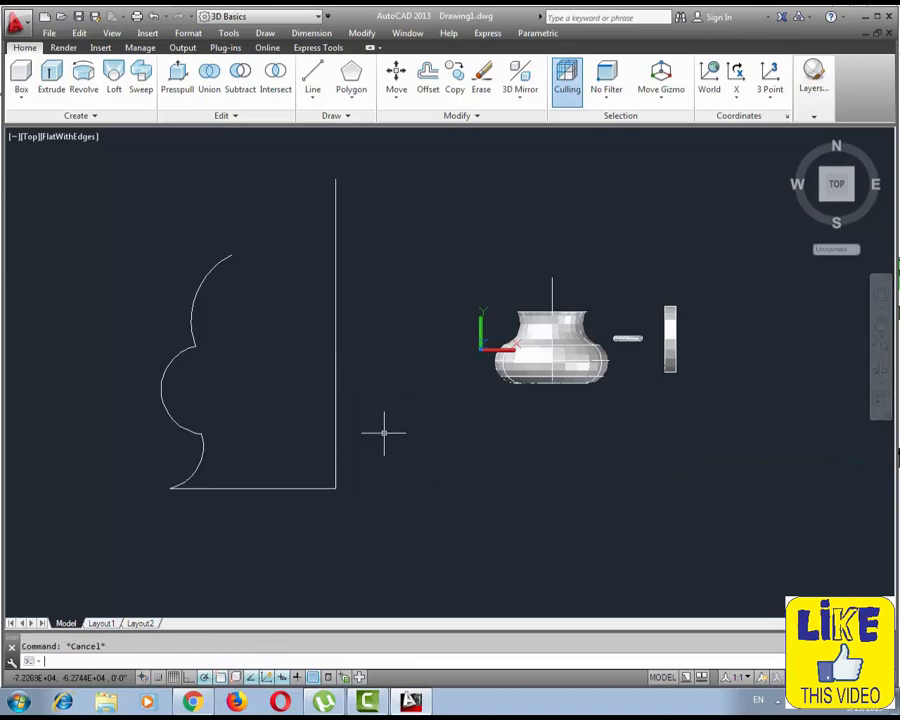
- Revolve the joined arc profile 180 degrees, using the vertical line as the axis object
{"action": "type", "text": "re"}
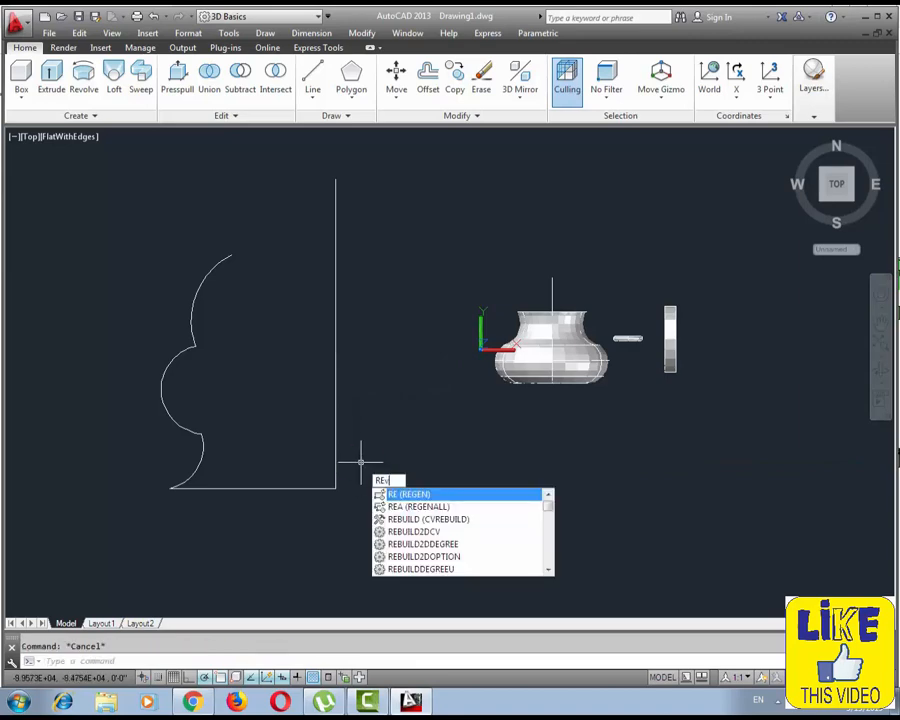
{"action": "type", "text": "v"}
{"action": "key", "text": "Return"}
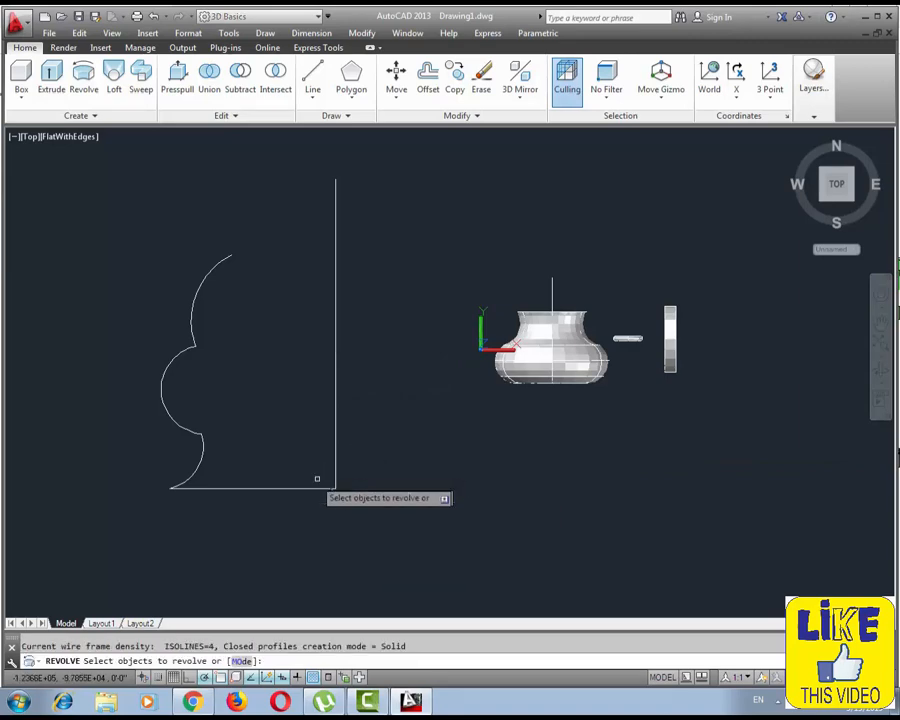
{"action": "left_click", "coordinate": [274, 488]}
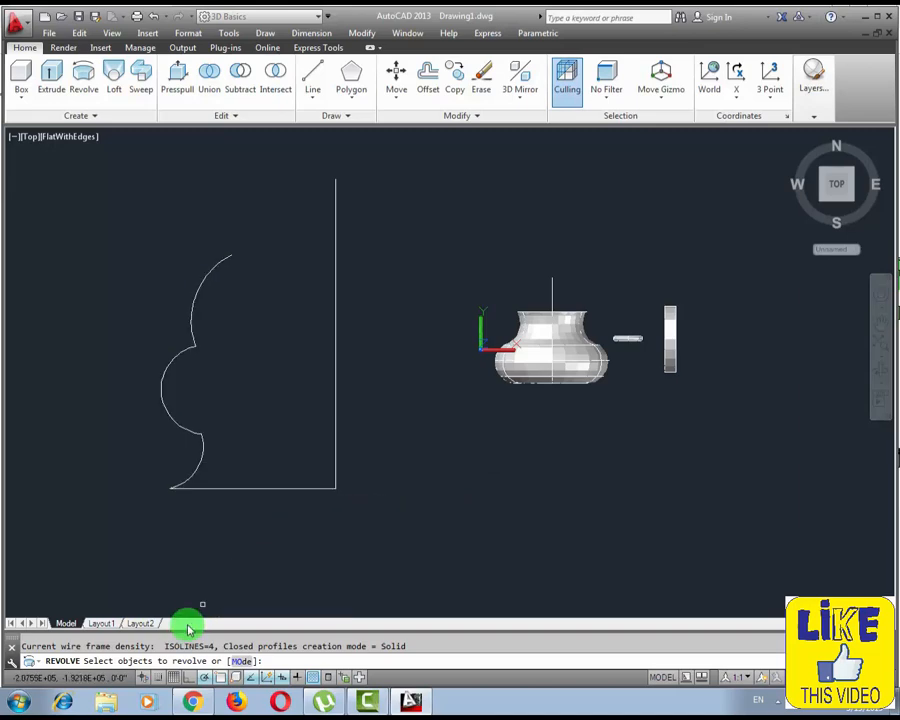
{"action": "left_click", "coordinate": [202, 453]}
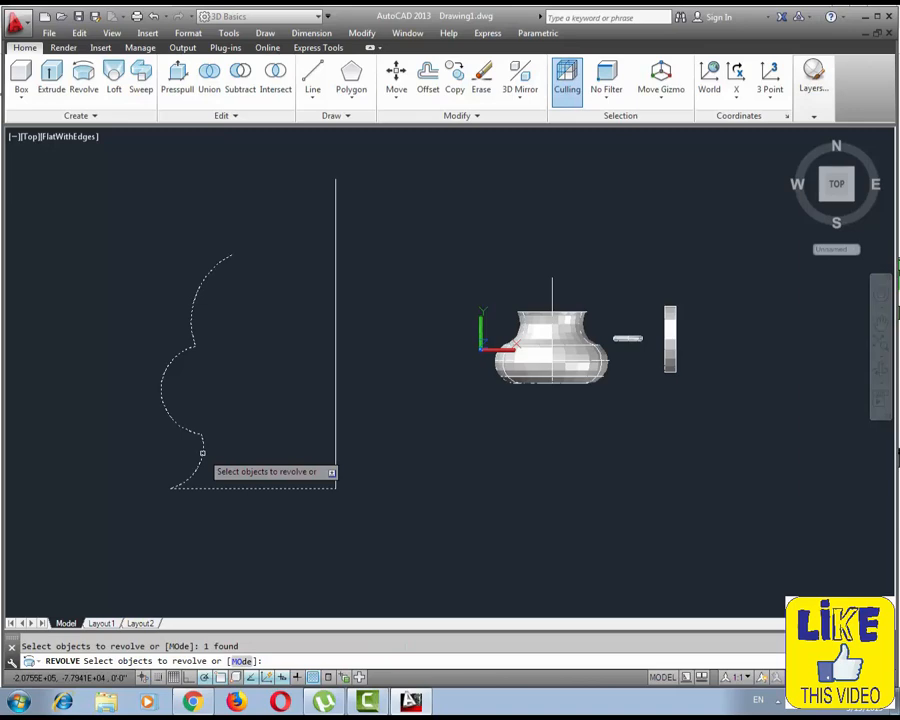
{"action": "key", "text": "Return"}
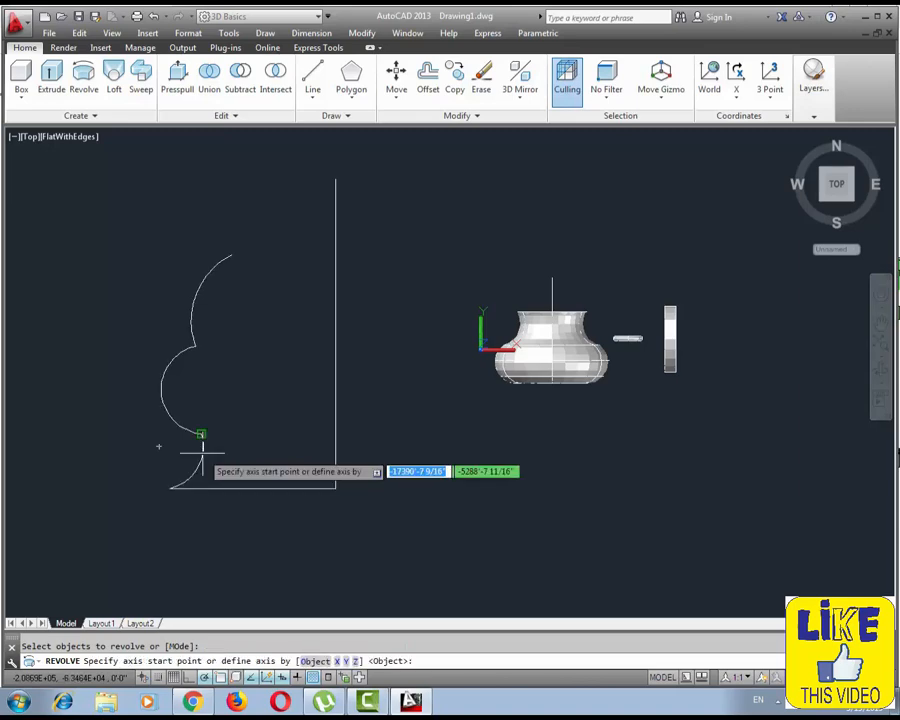
{"action": "left_click", "coordinate": [316, 662]}
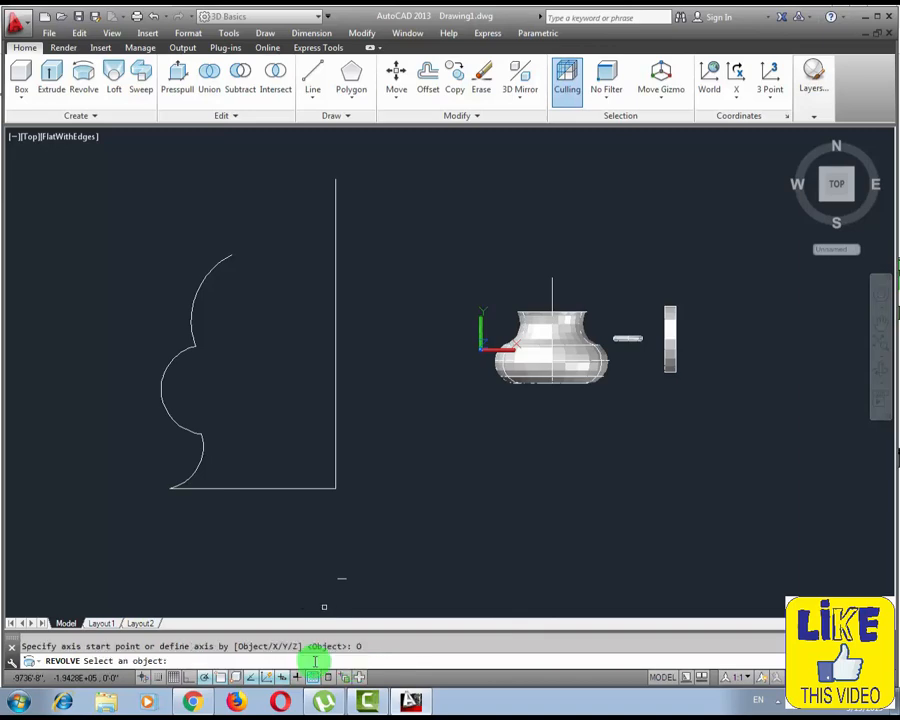
{"action": "left_click", "coordinate": [337, 421]}
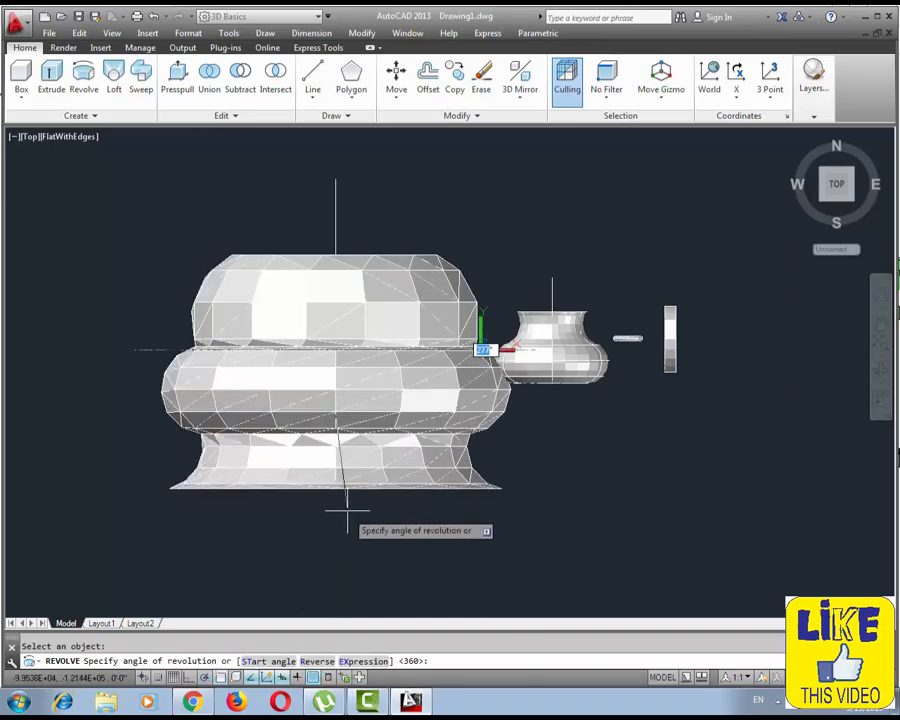
{"action": "scroll", "coordinate": [360, 400], "scroll_direction": "down", "scroll_amount": 2}
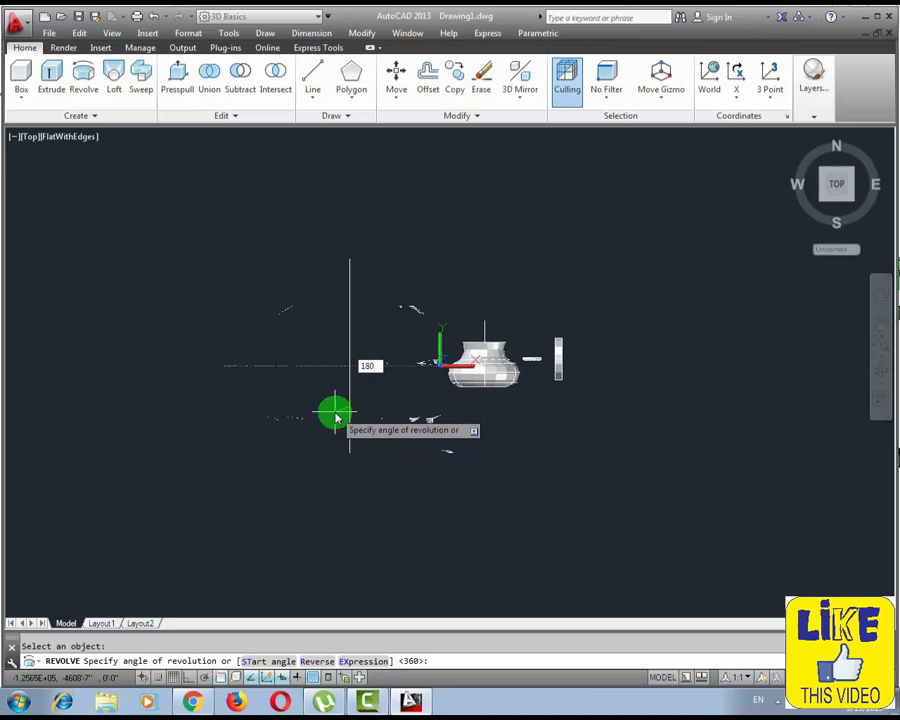
{"action": "left_click", "coordinate": [335, 415]}
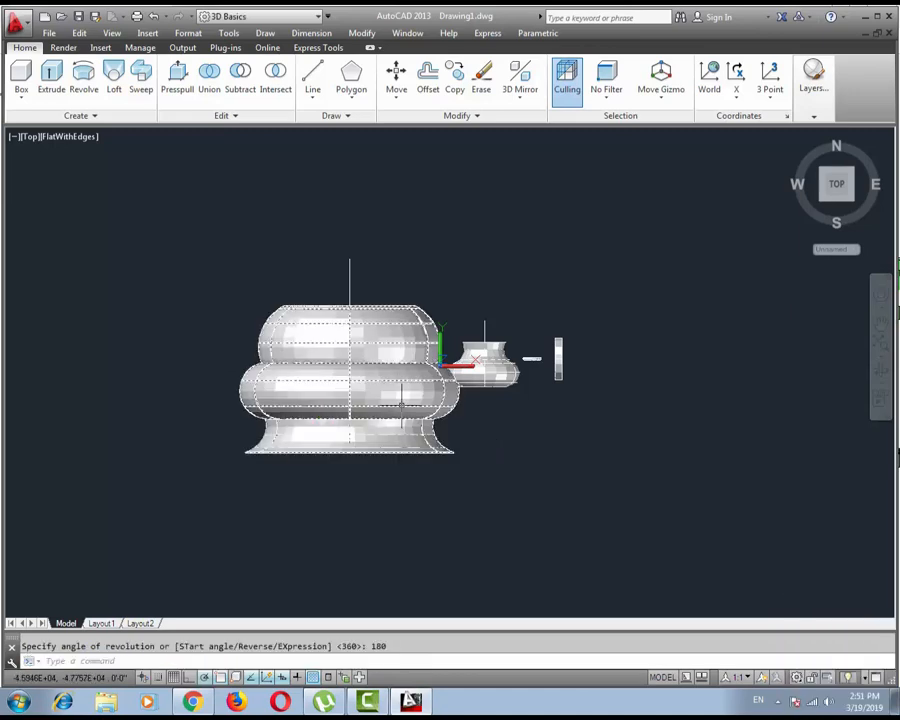
- Examine the half-revolved shape from several sides, including its open interior and base, alongside the small vase
{"action": "scroll", "coordinate": [316, 430], "scroll_direction": "up", "scroll_amount": 3}
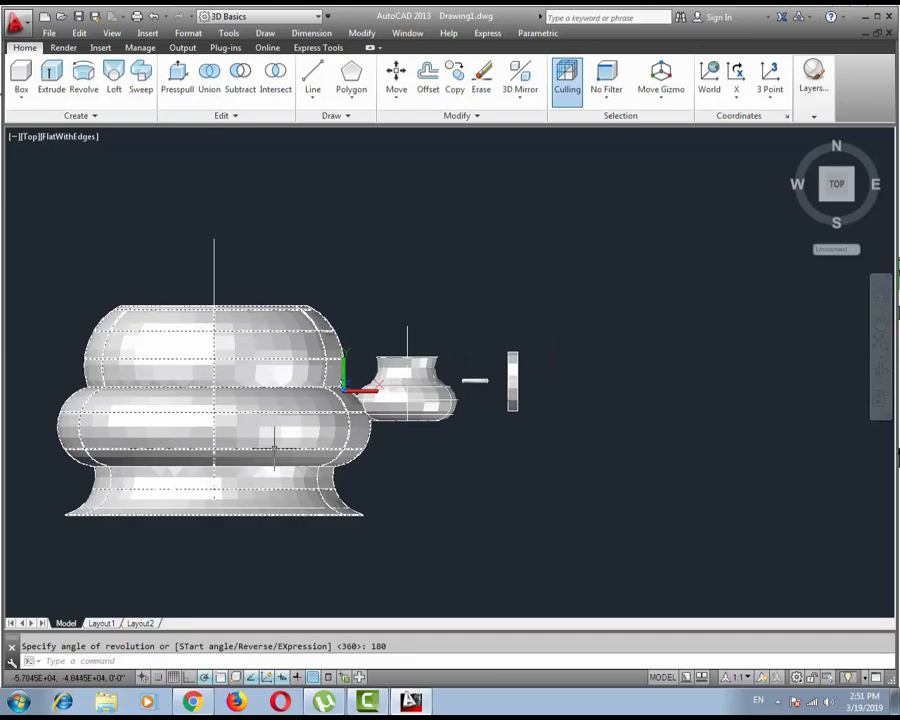
{"action": "middle_click_drag", "start_coordinate": [240, 430], "coordinate": [470, 500], "text": "shift"}
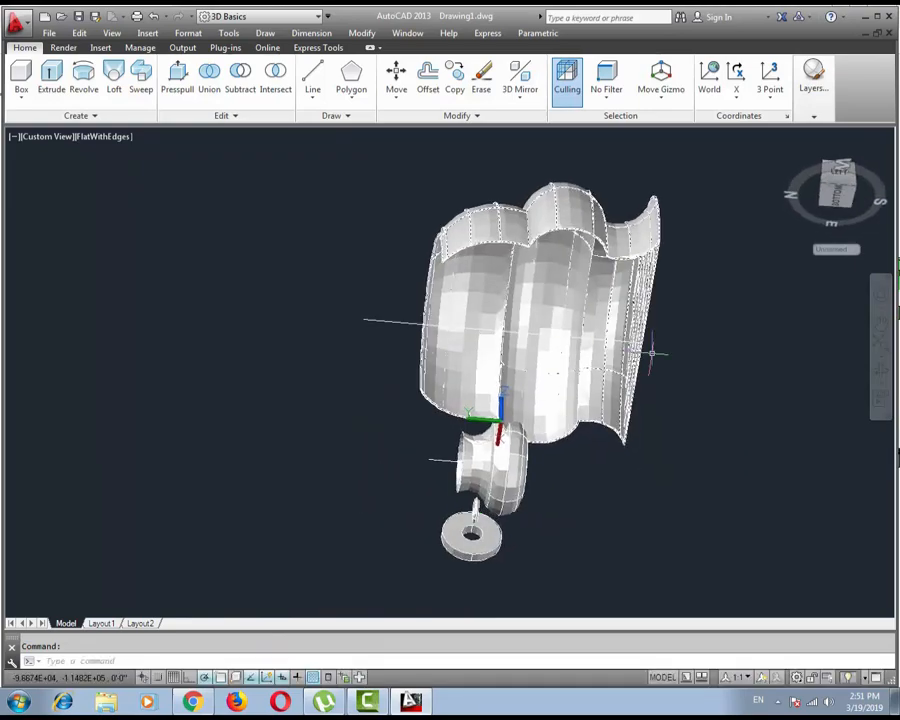
{"action": "scroll", "coordinate": [516, 466], "scroll_direction": "up", "scroll_amount": 6}
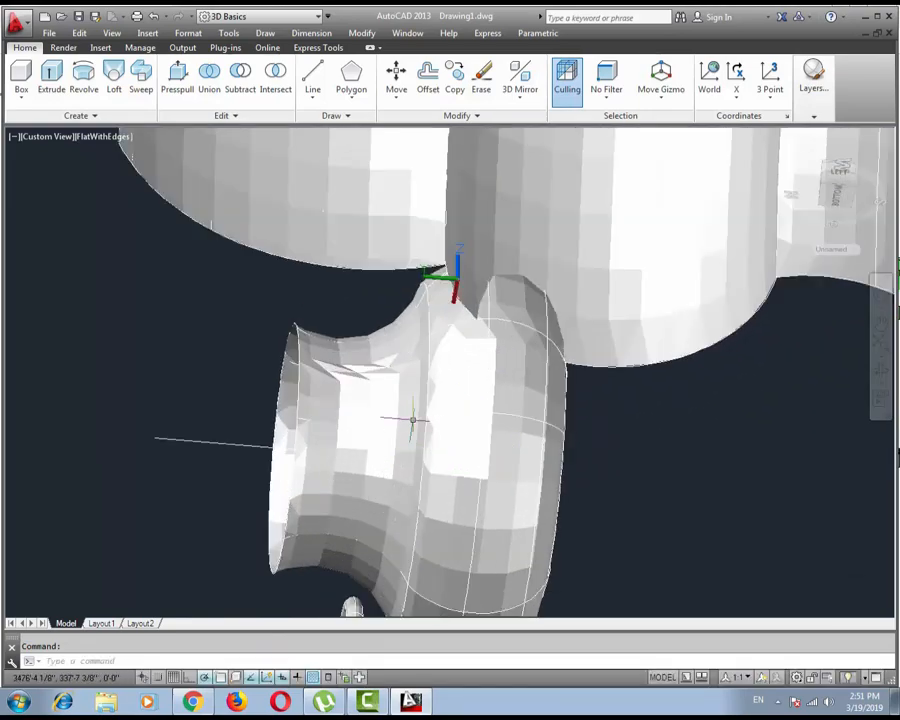
{"action": "scroll", "coordinate": [426, 425], "scroll_direction": "down", "scroll_amount": 3}
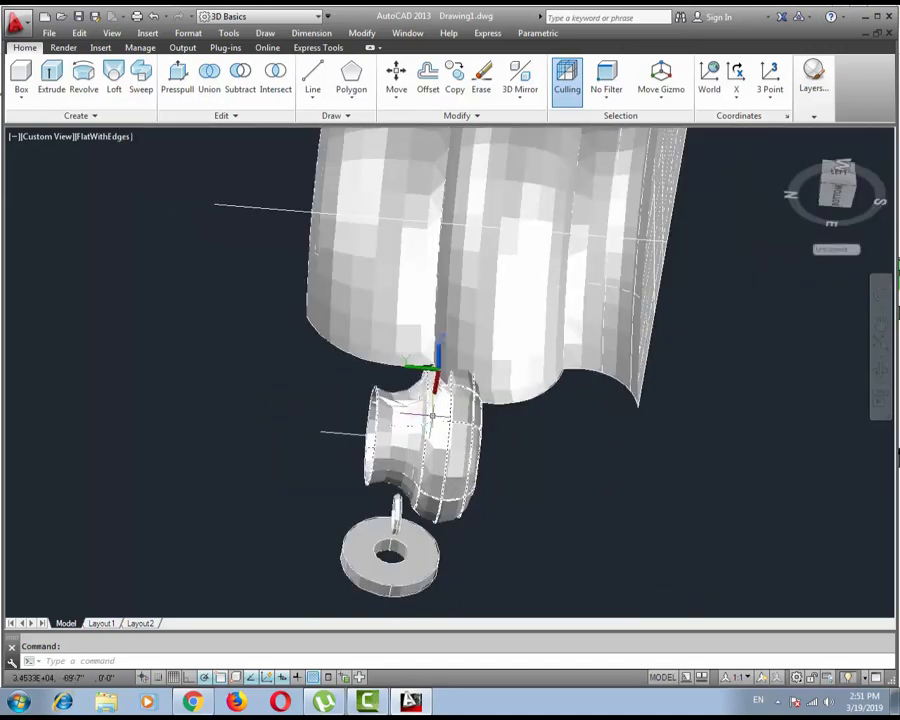
{"action": "middle_click_drag", "start_coordinate": [432, 414], "coordinate": [563, 456]}
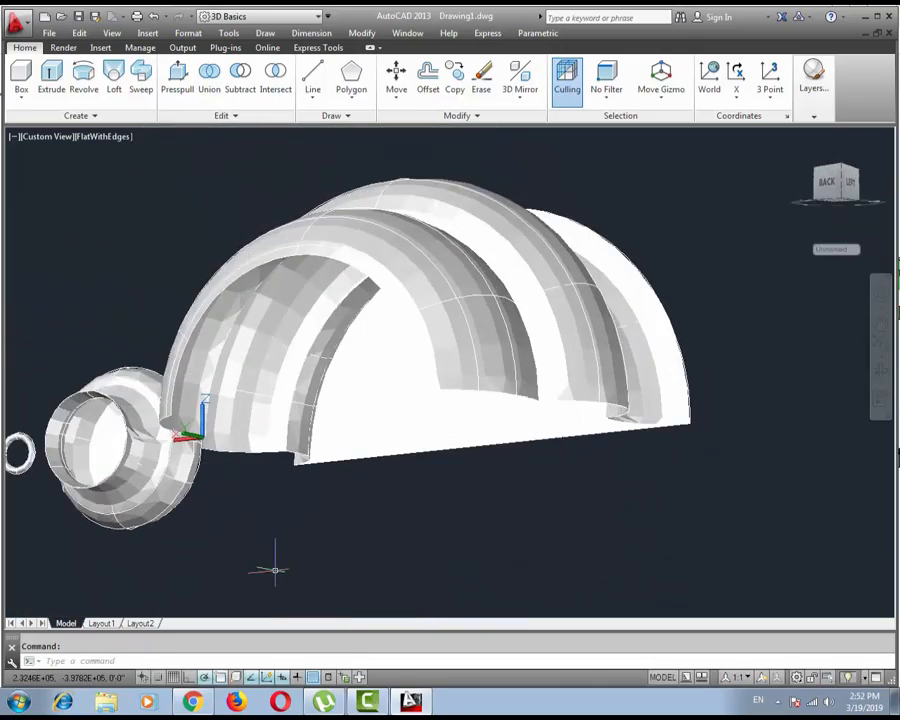
{"action": "left_click", "coordinate": [793, 705]}
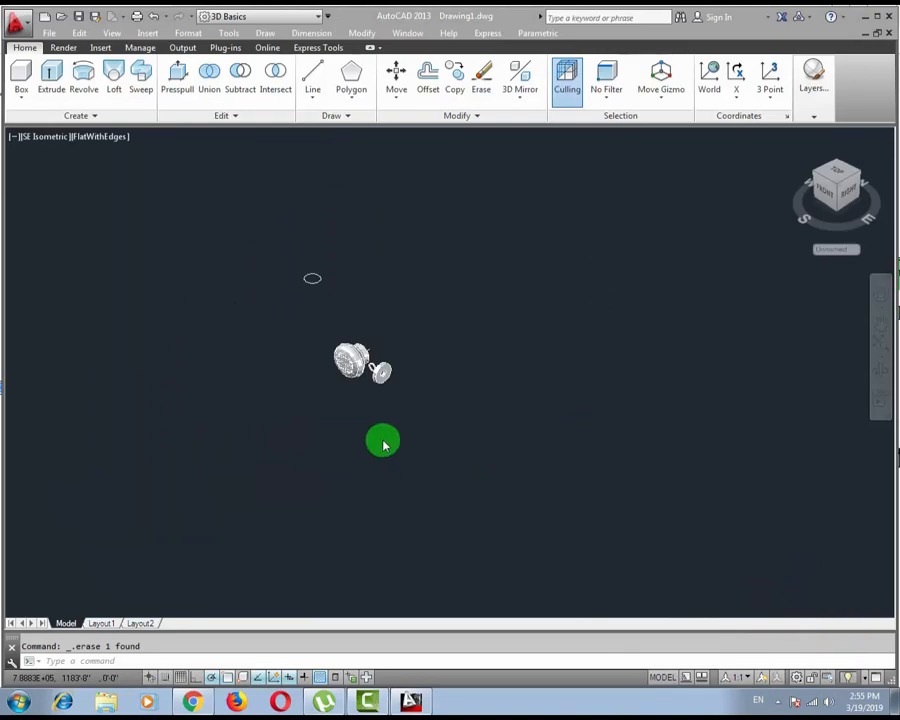
- Examine the small revolved vase, the ring and the disc in 3D, from the base and from the open neck
{"action": "scroll", "coordinate": [360, 362], "scroll_direction": "up", "scroll_amount": 5}
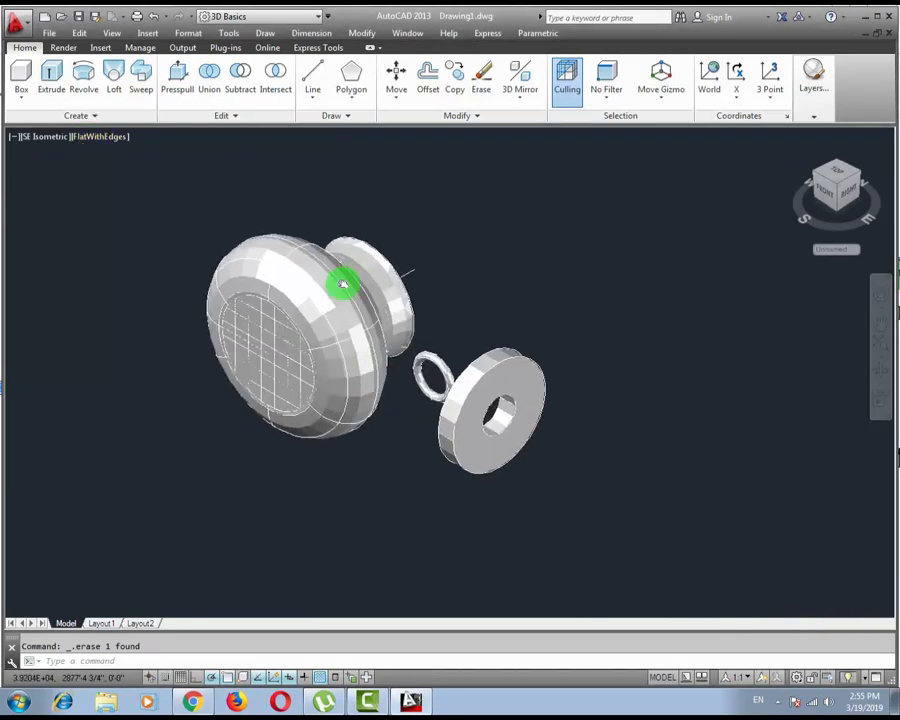
{"action": "middle_click_drag", "start_coordinate": [342, 285], "coordinate": [462, 270], "text": "shift"}
{"action": "left_click_drag", "start_coordinate": [382, 236], "coordinate": [562, 425]}
{"action": "key", "text": "Escape"}
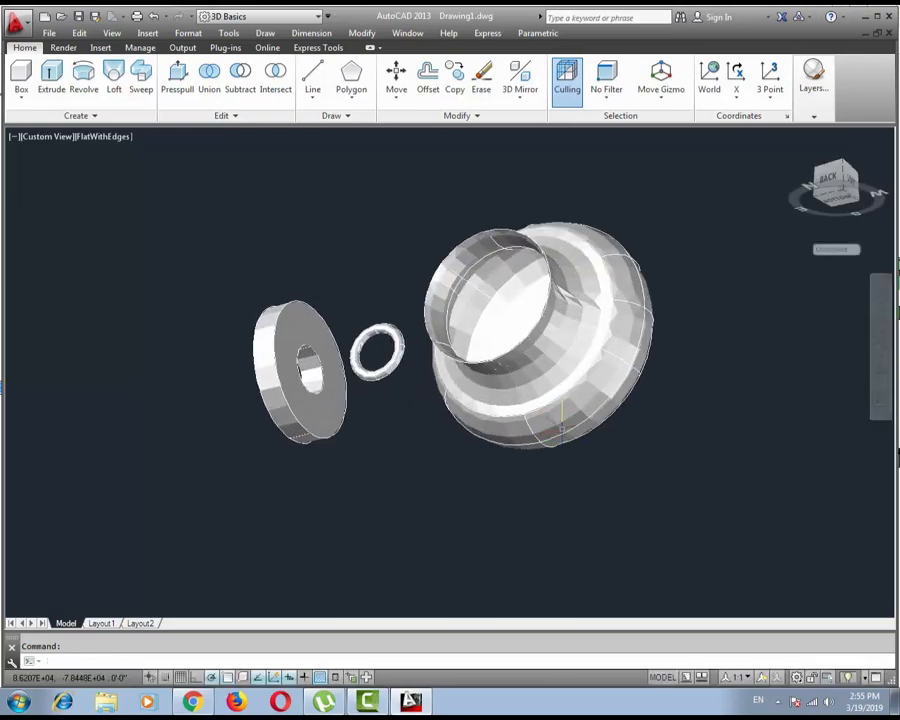
{"action": "scroll", "coordinate": [583, 370], "scroll_direction": "up", "scroll_amount": 3}
{"action": "scroll", "coordinate": [512, 396], "scroll_direction": "down", "scroll_amount": 6}
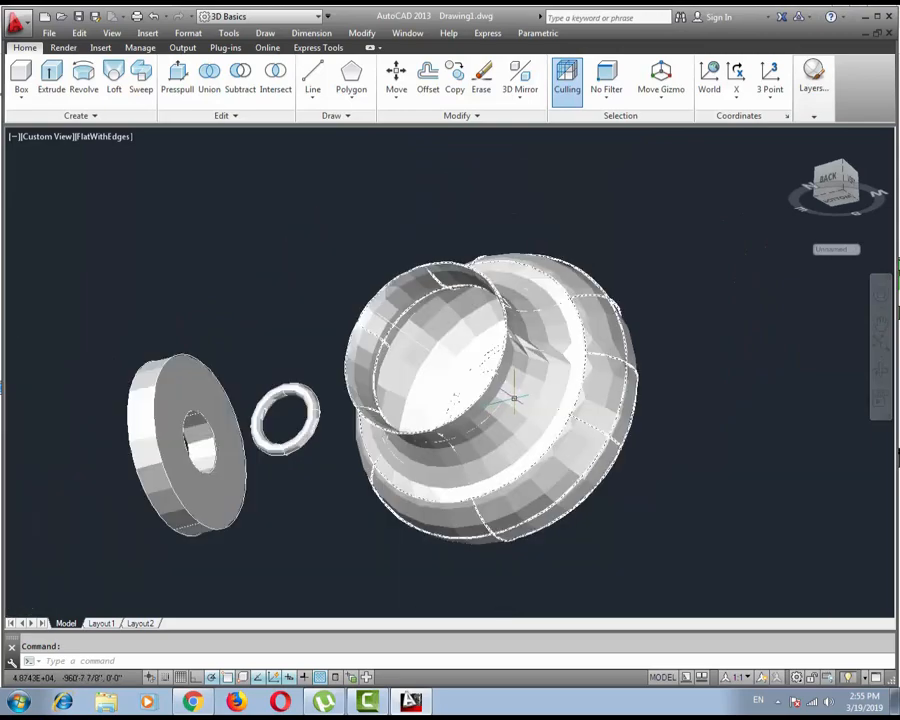
{"action": "middle_click_drag", "start_coordinate": [483, 386], "coordinate": [574, 362]}
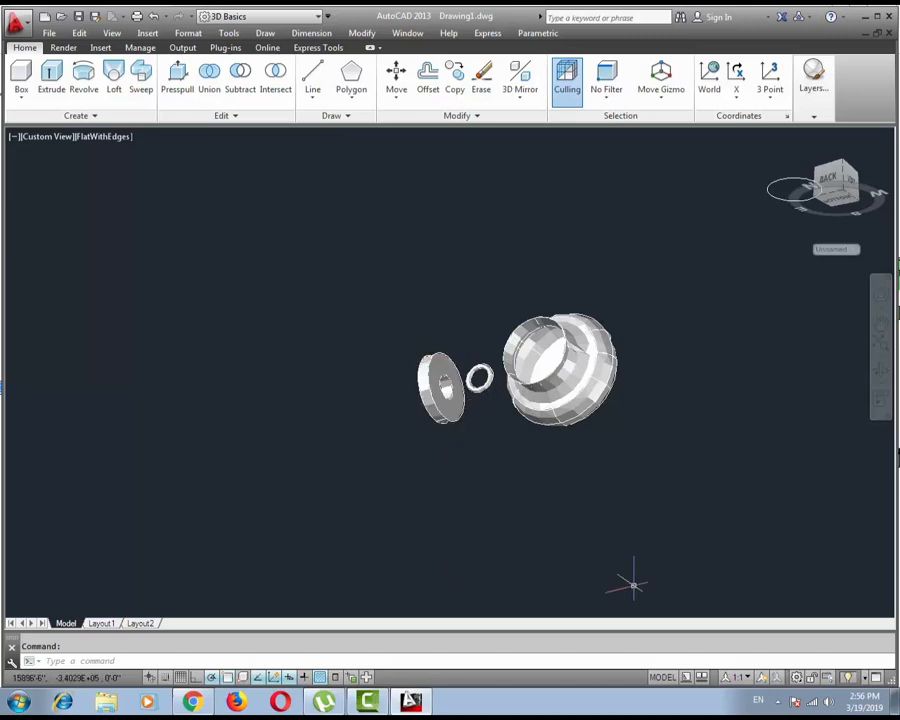
{"action": "scroll", "coordinate": [610, 420], "scroll_direction": "up", "scroll_amount": 3}
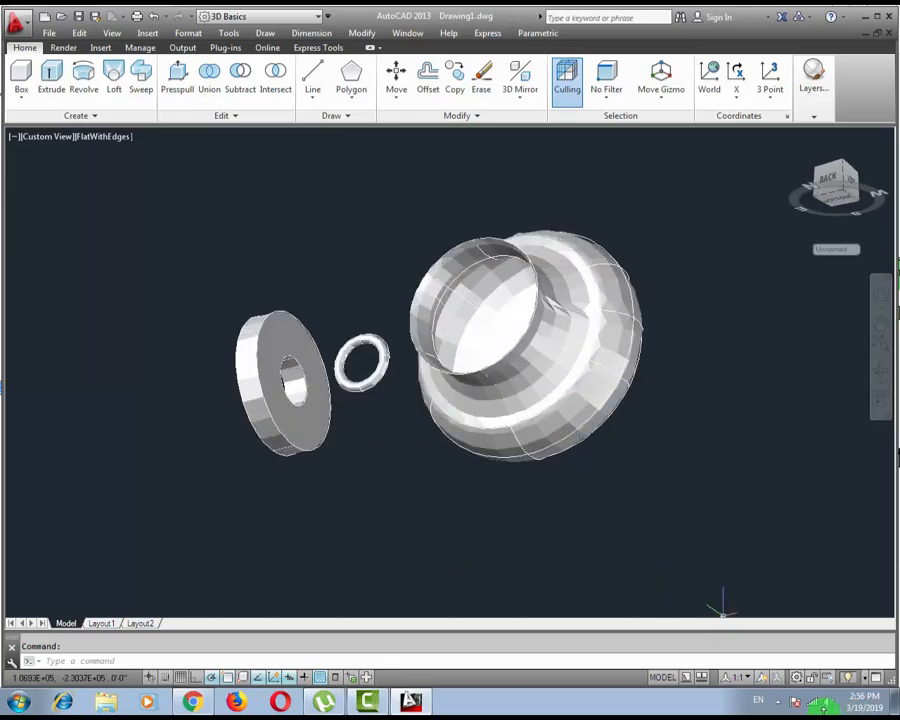
{"action": "left_click", "coordinate": [780, 703]}
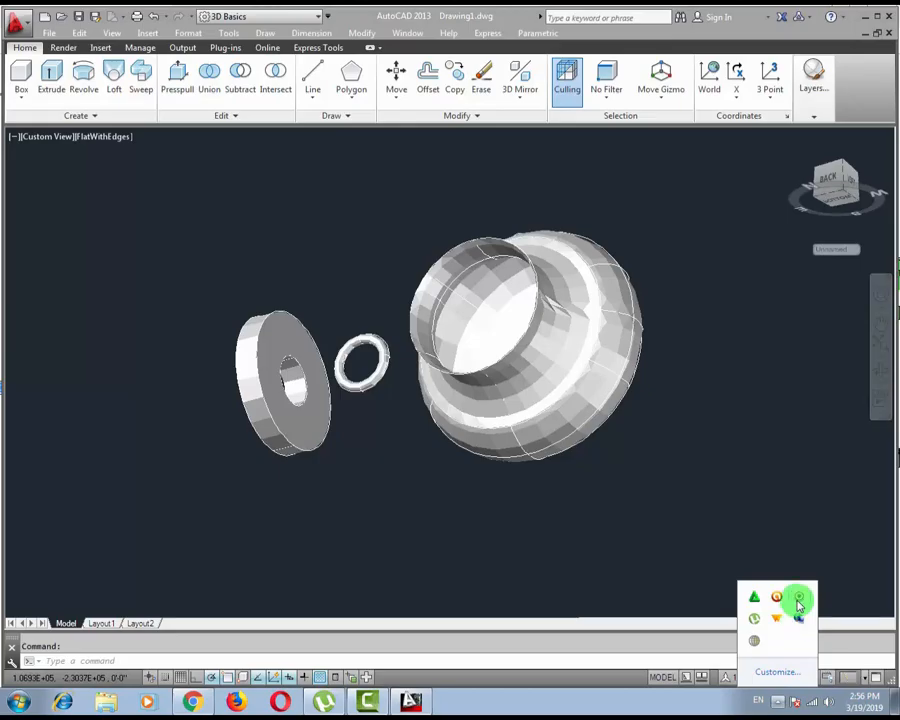